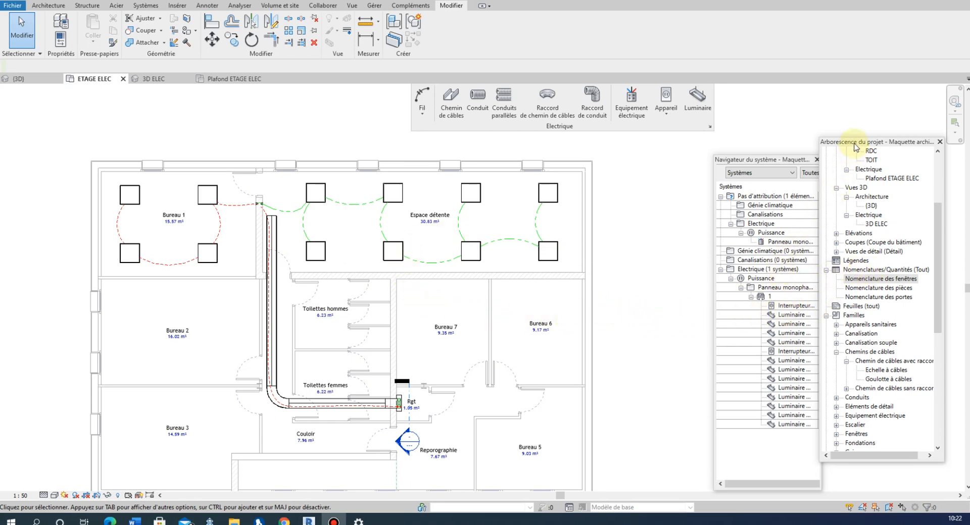
Create a new component schedule for the Installations électriques category in the Nouvelle construction phase.
left_click(859, 270)
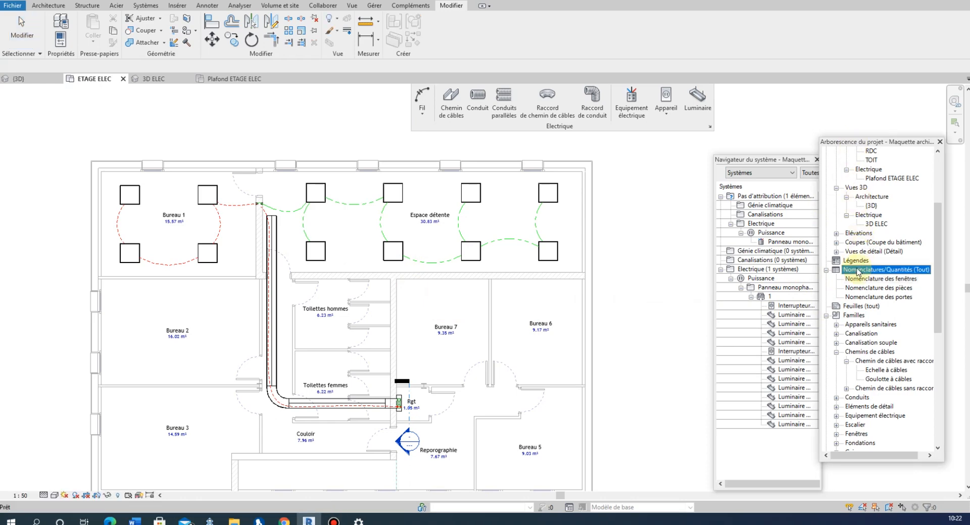
right_click(858, 271)
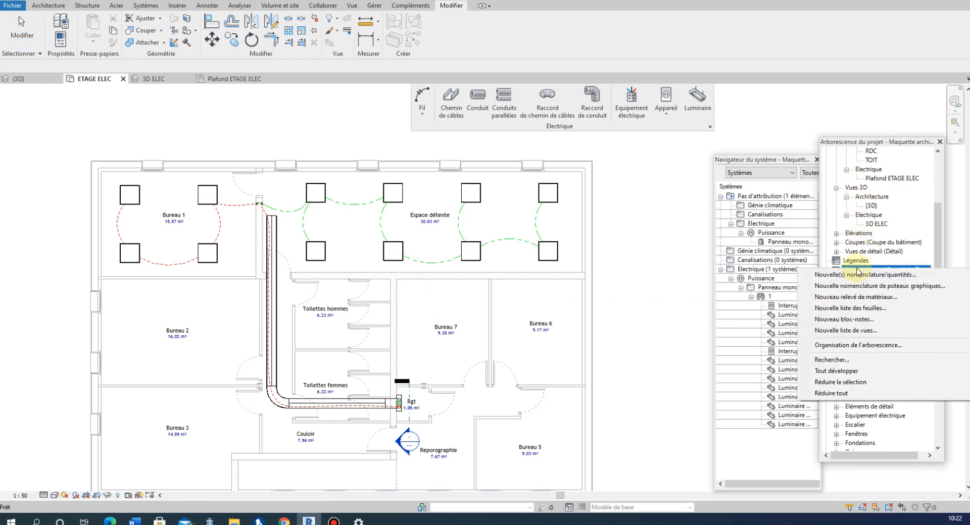
left_click(859, 275)
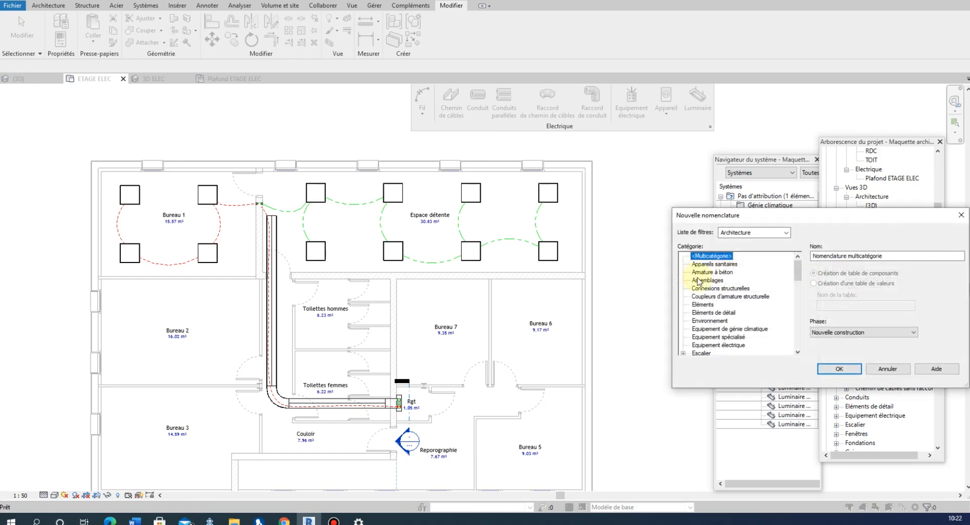
left_click_drag(730, 217, 417, 159)
scroll(428, 243, "down", 1)
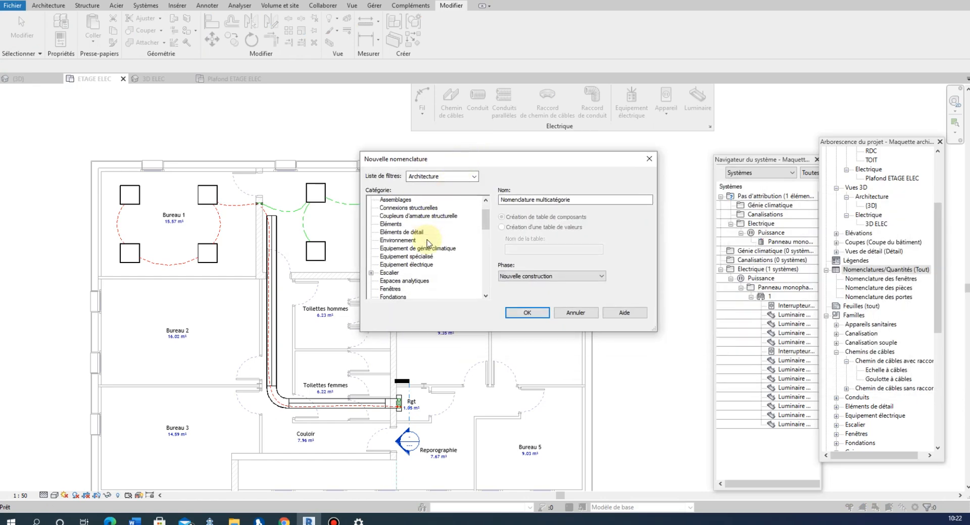
scroll(428, 243, "down", 4)
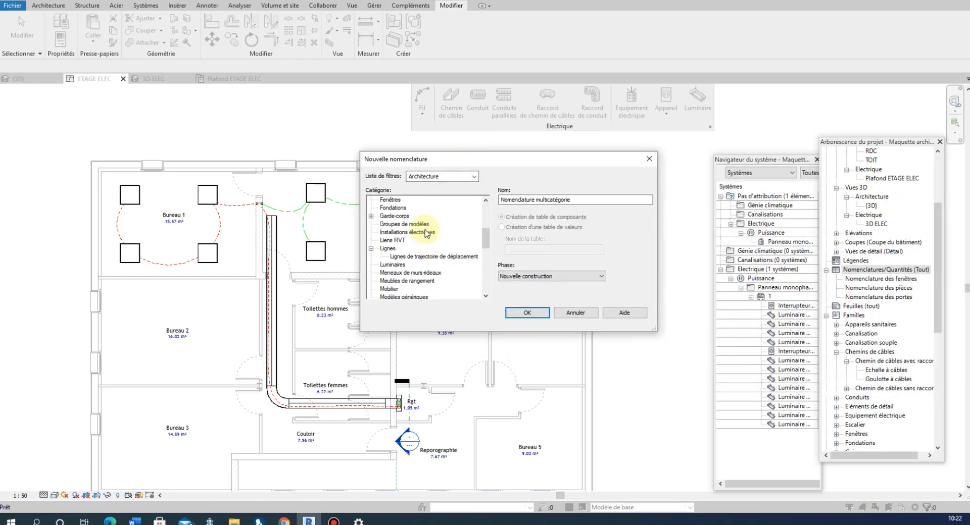
left_click(427, 233)
left_click(527, 311)
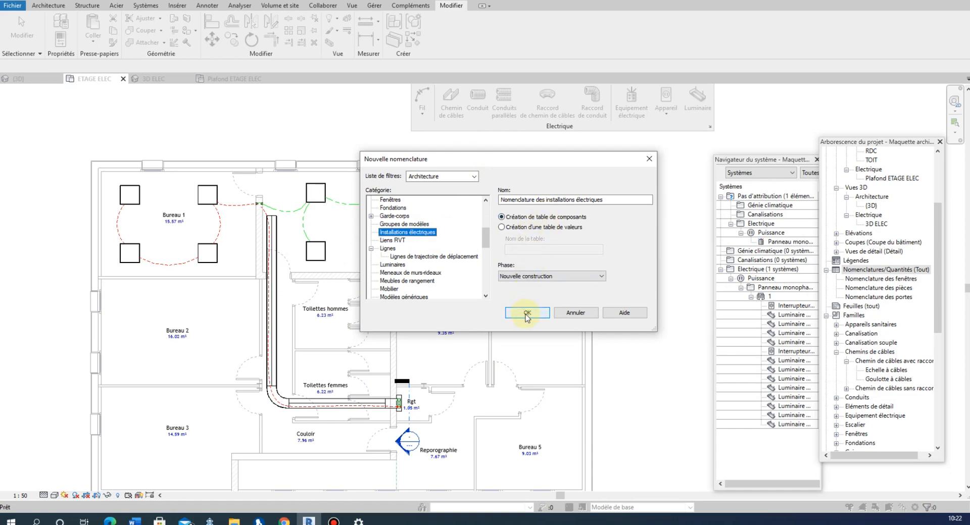
left_click(525, 314)
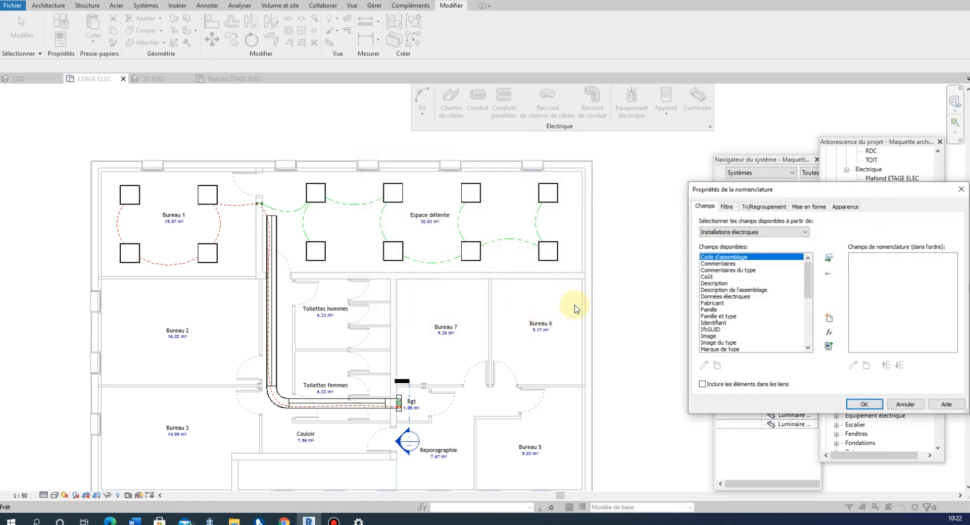
Add the Coût, Fabricant and Commentaires du type fields to the electrical fixtures schedule.
left_click_drag(769, 192, 410, 163)
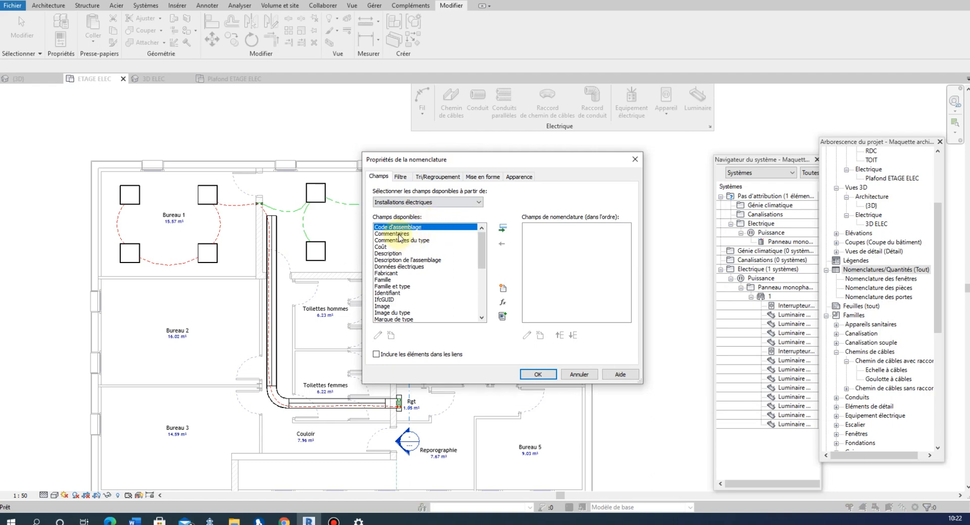
left_click(396, 247)
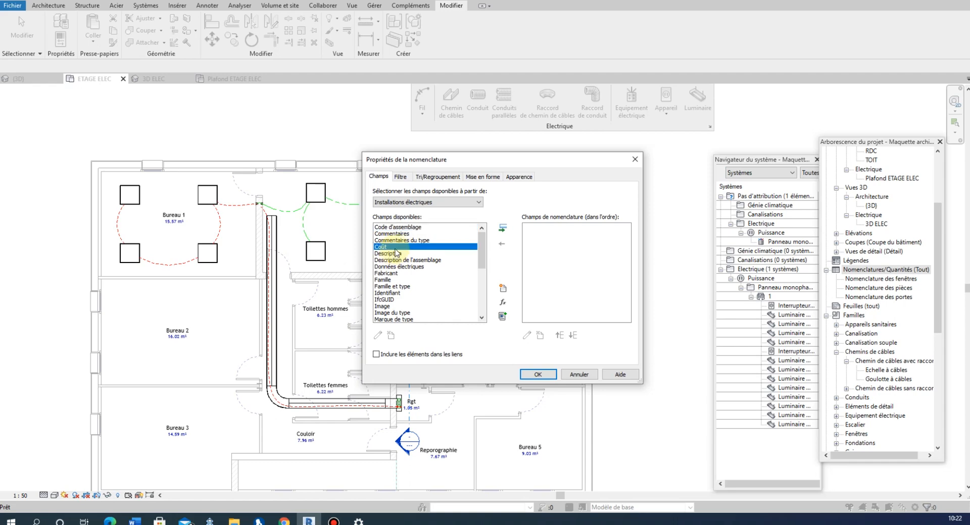
left_click(503, 228)
left_click(387, 267)
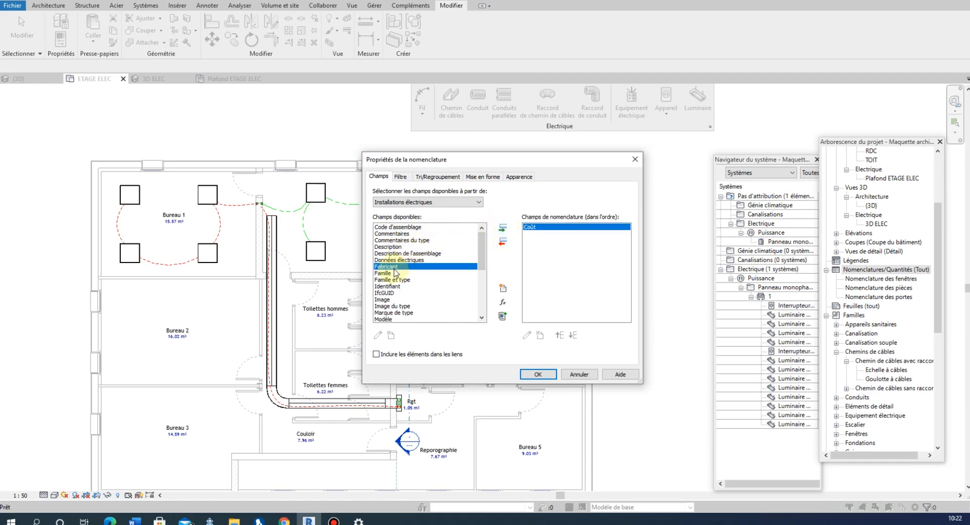
left_click(500, 230)
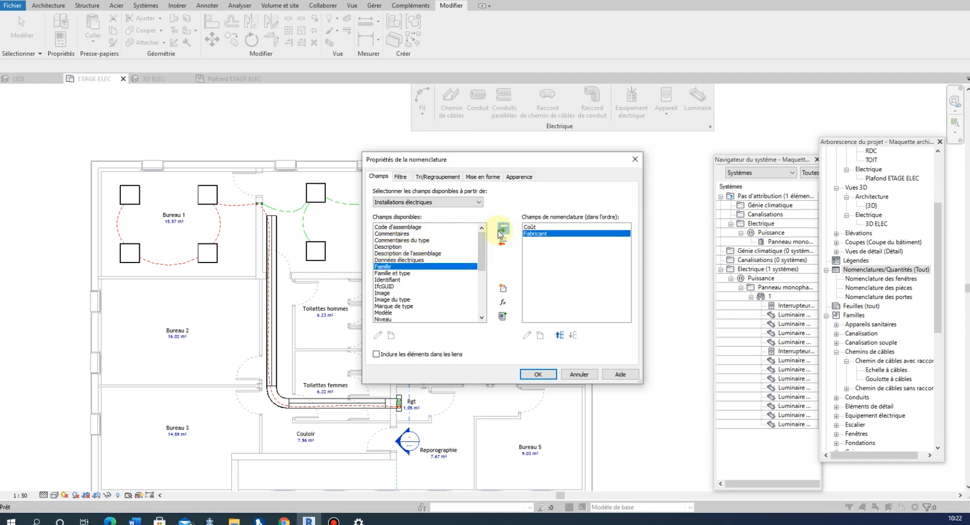
left_click(415, 241)
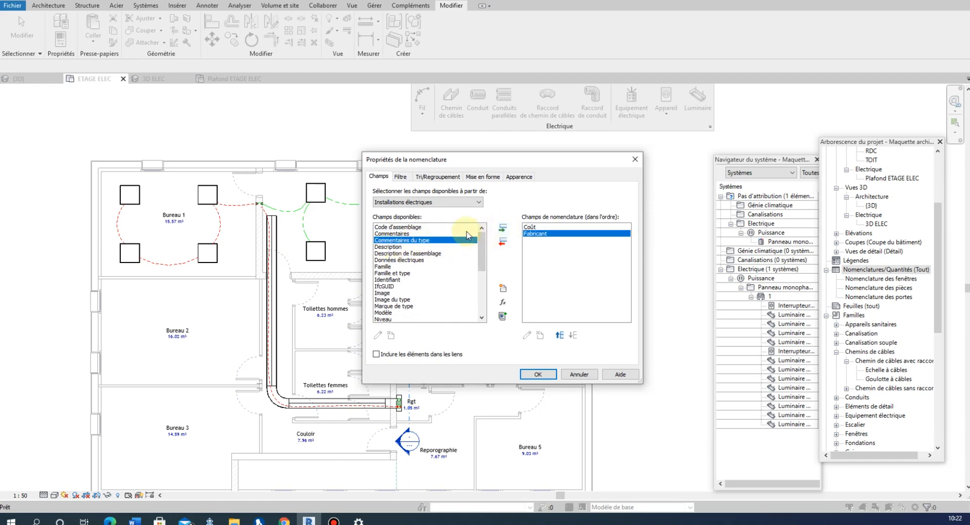
left_click(501, 231)
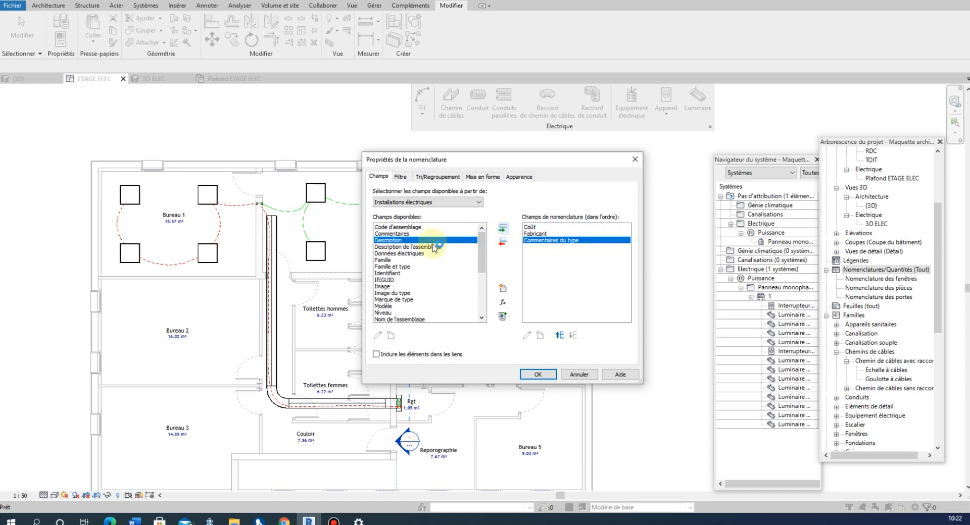
Add the Nombre, Modèle and Niveau fields and generate the schedule.
scroll(409, 265, "down", 4)
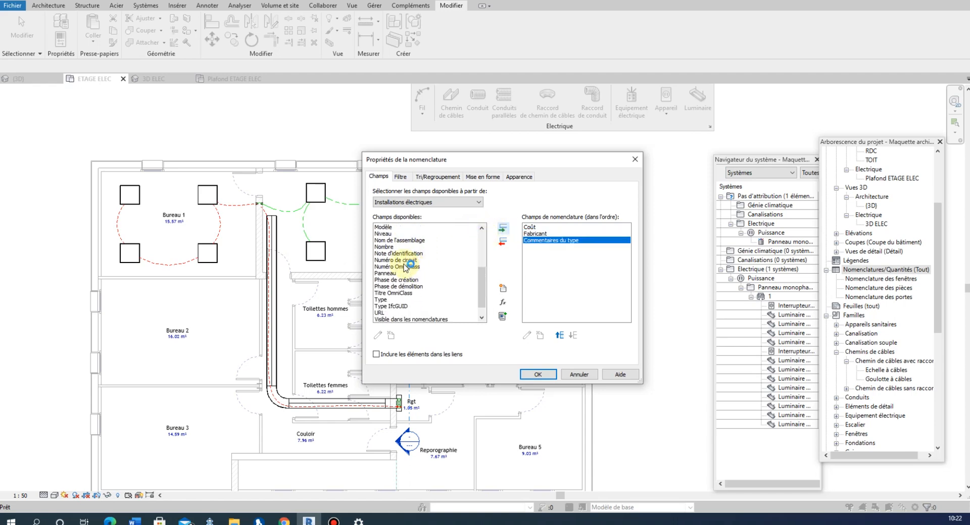
left_click(386, 248)
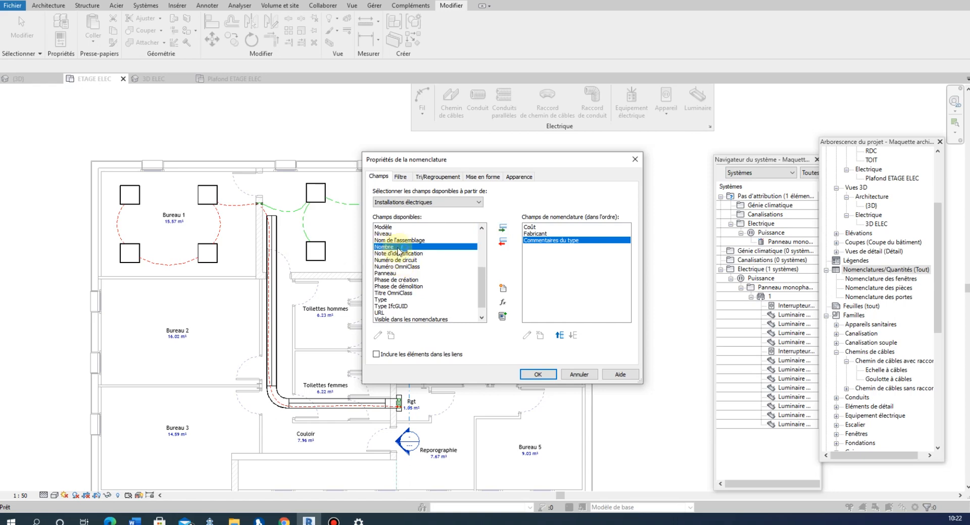
left_click(502, 229)
scroll(405, 270, "up", 2)
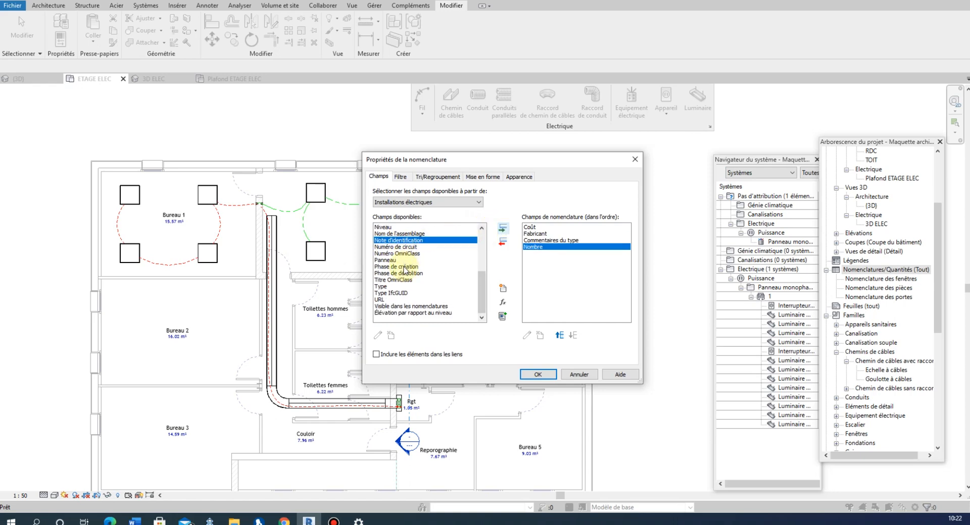
left_click(384, 261)
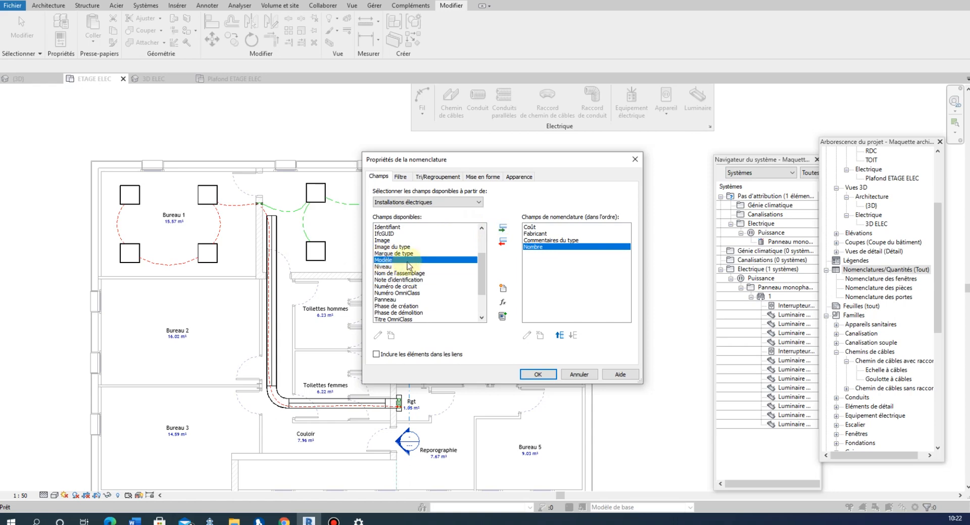
left_click(502, 229)
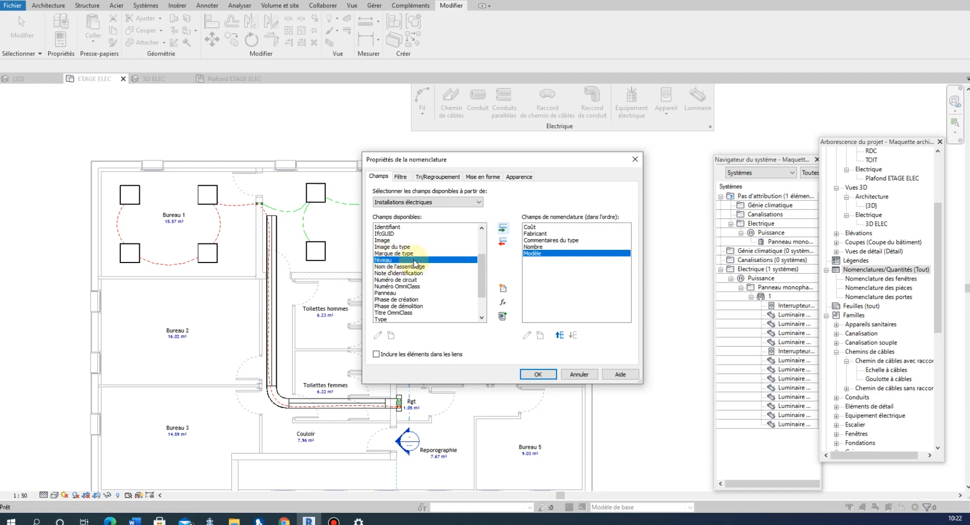
left_click(503, 230)
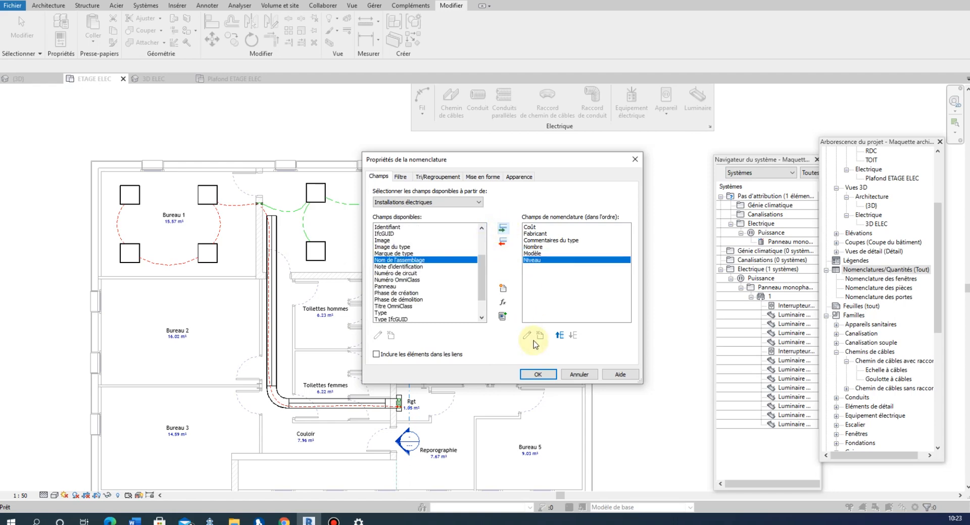
left_click(536, 374)
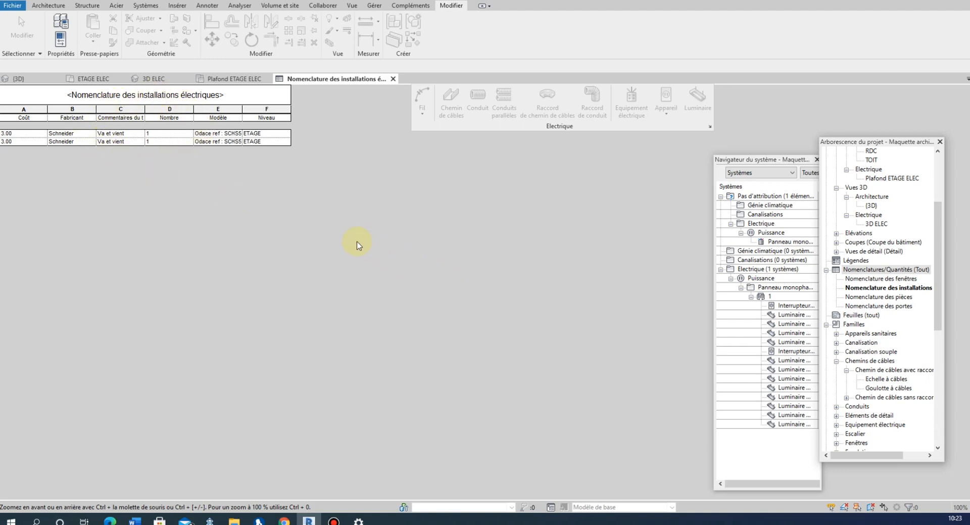
left_click(278, 226)
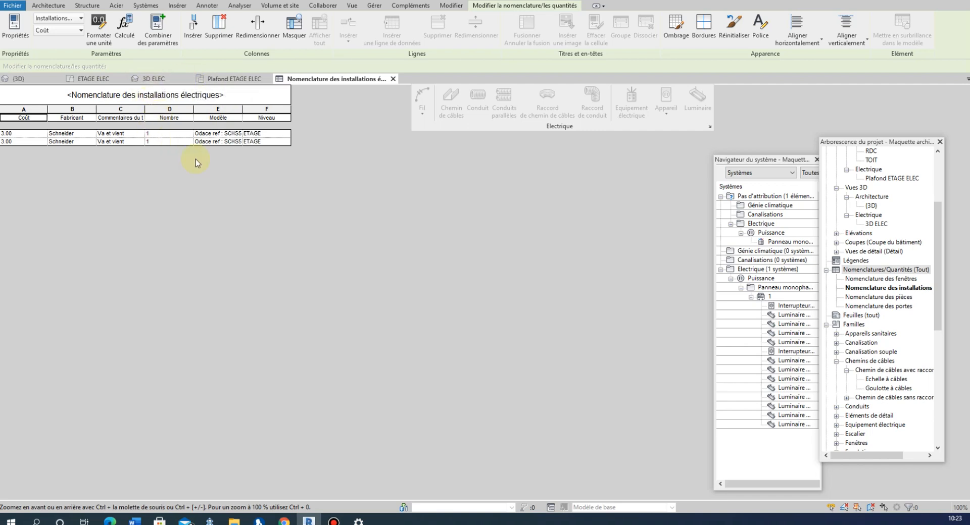
left_click_drag(773, 162, 751, 148)
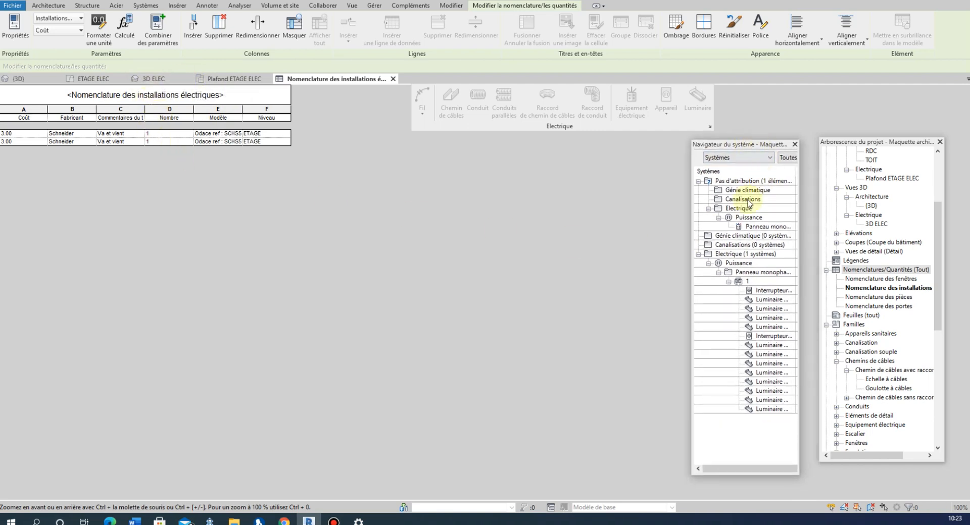
right_click(235, 95)
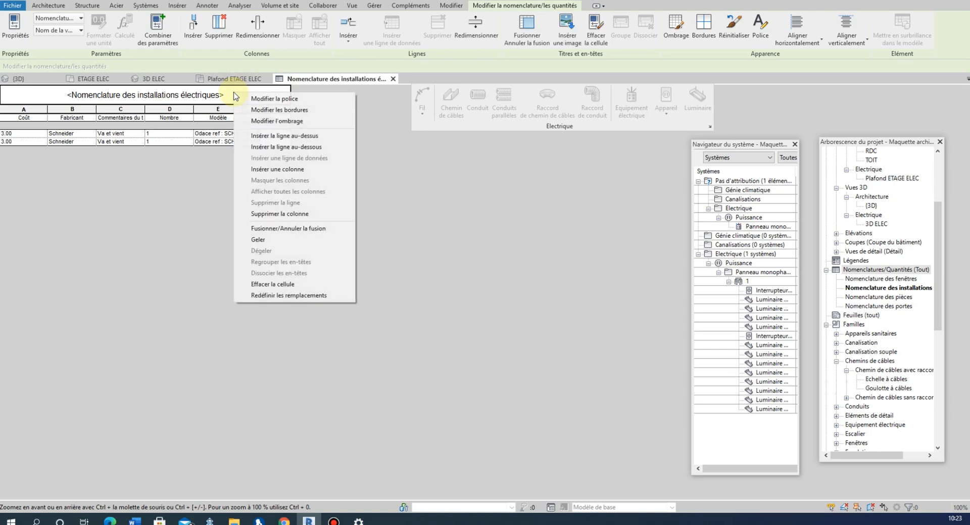
right_click(180, 141)
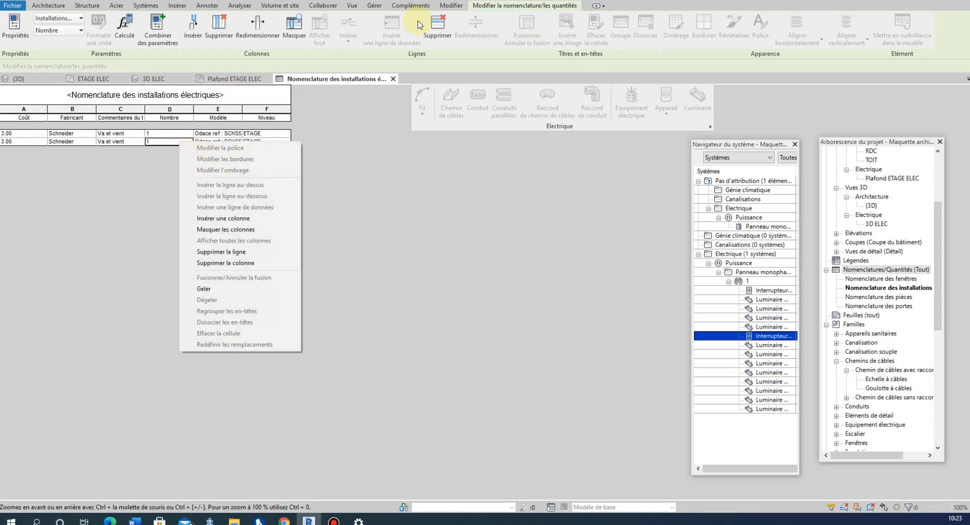
Display the Propriétés palette for the electrical fixtures schedule.
left_click(351, 6)
left_click(945, 31)
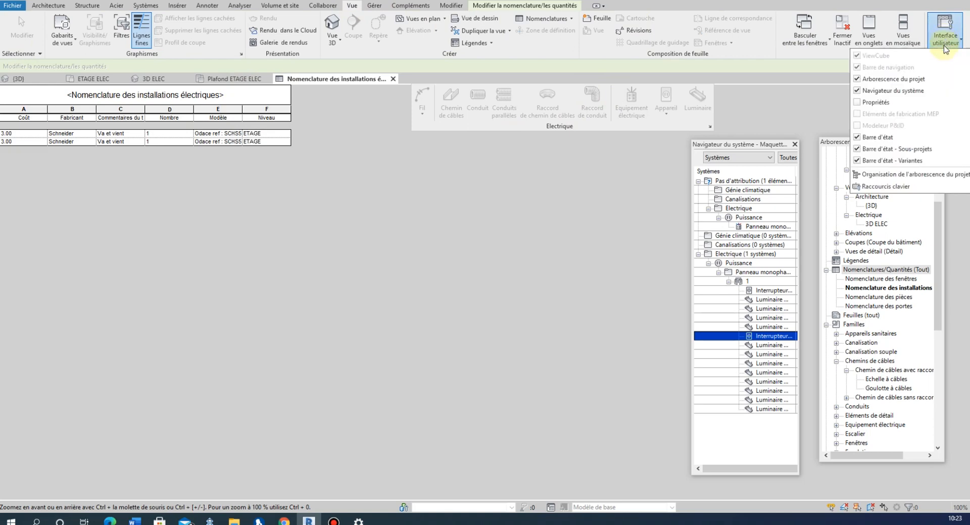
left_click(860, 102)
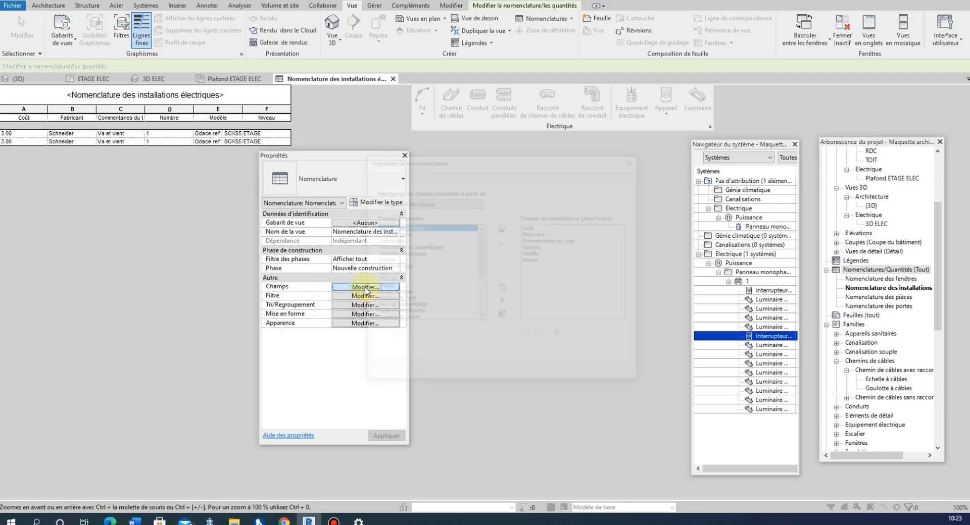
Edit the schedule's fields and move Coût down to the end of the field order.
left_click(364, 287)
left_click(536, 227)
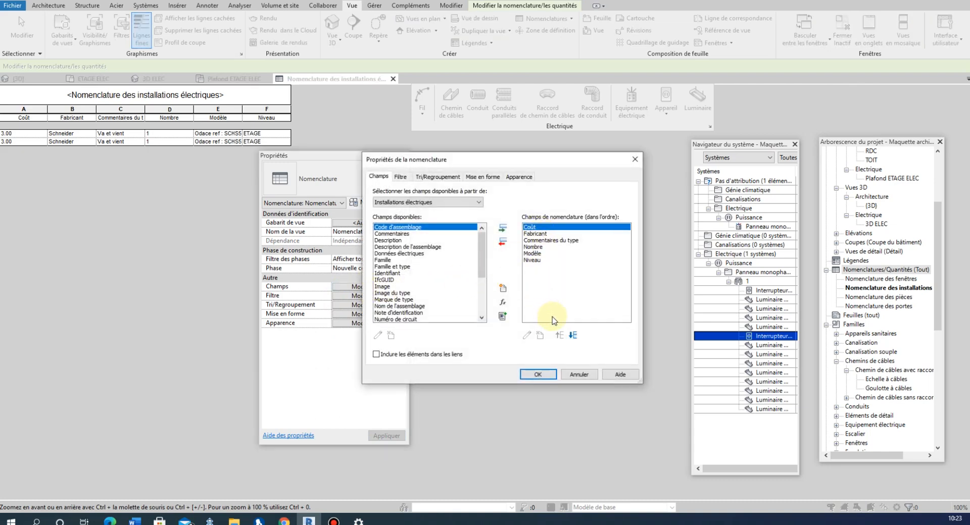
left_click(574, 336)
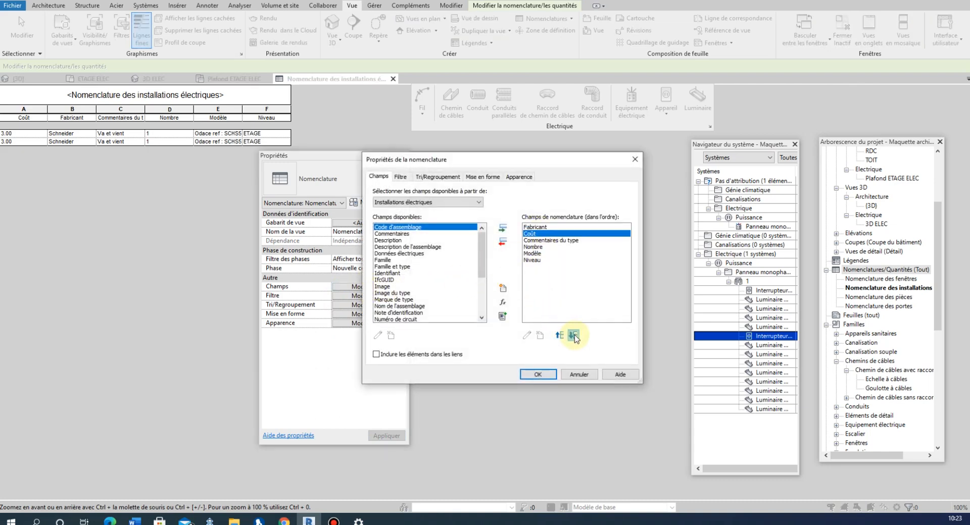
left_click(573, 336)
left_click(573, 336)
left_click(574, 336)
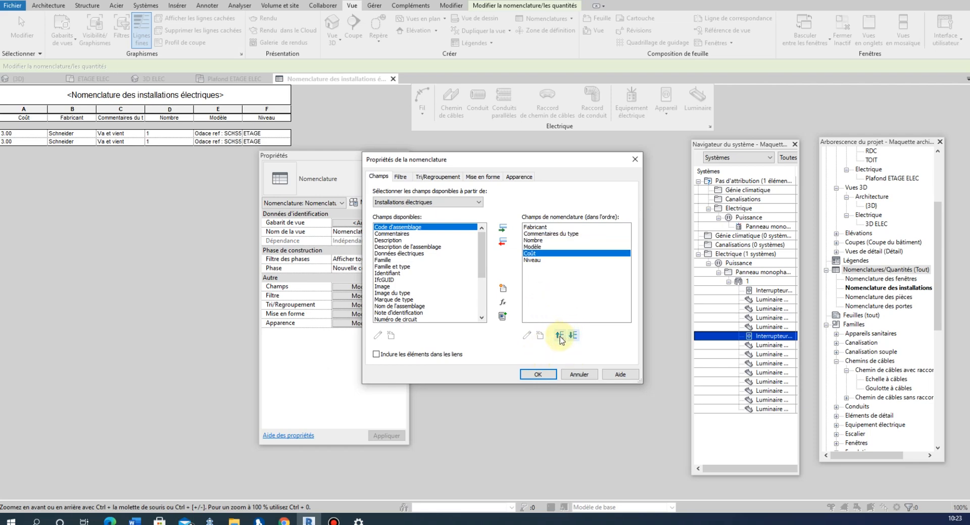
left_click(573, 336)
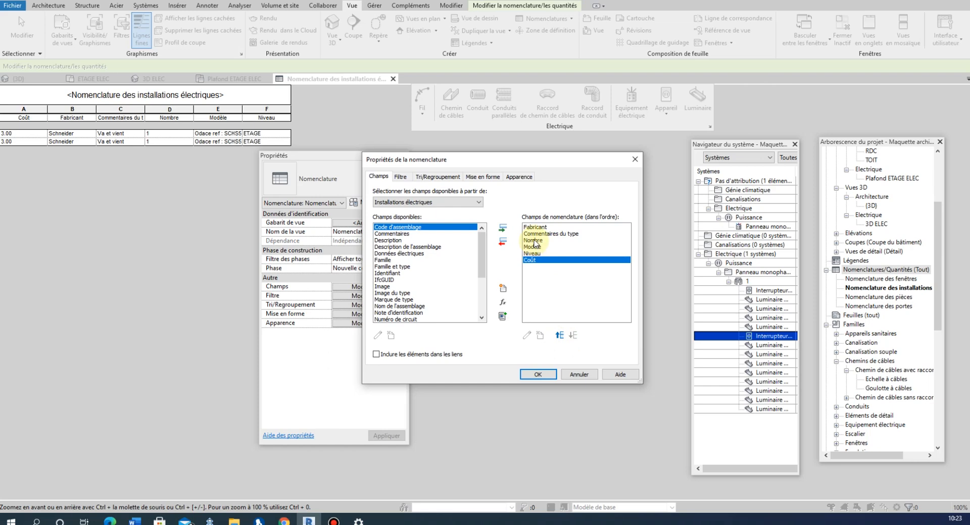
Move the Nombre field down to just before Coût and apply the new field order.
left_click(534, 240)
left_click(573, 336)
left_click(573, 335)
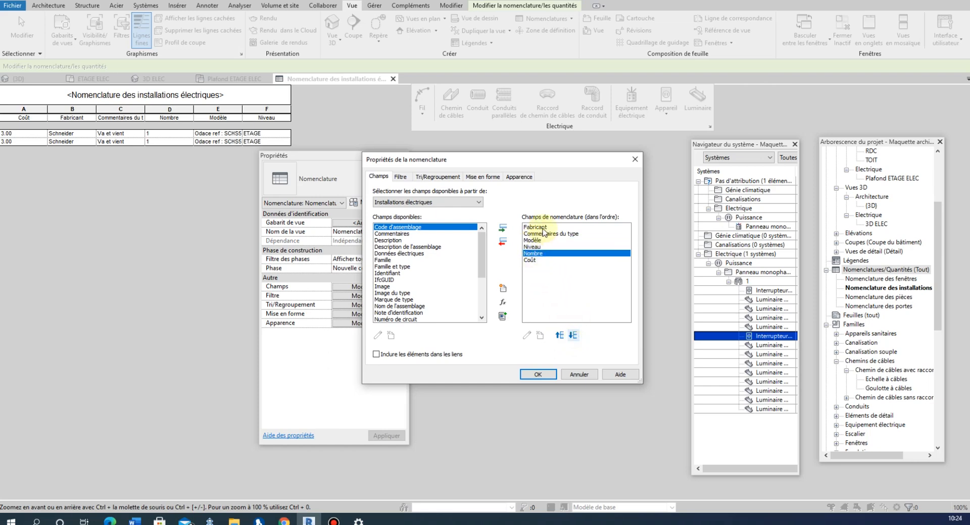
left_click(538, 375)
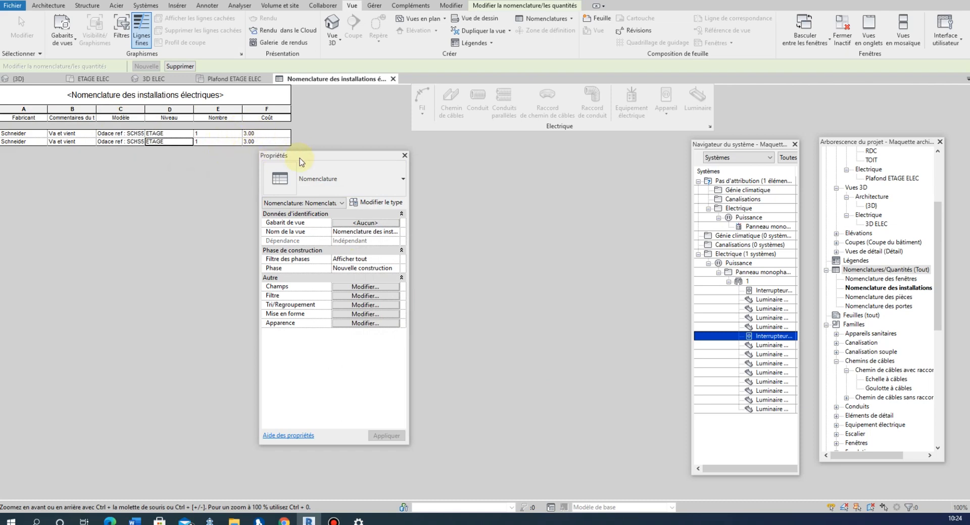
Set the Coût field's formatting in the electrical fixtures schedule to Calculer les totaux and apply it.
left_click_drag(300, 162, 344, 166)
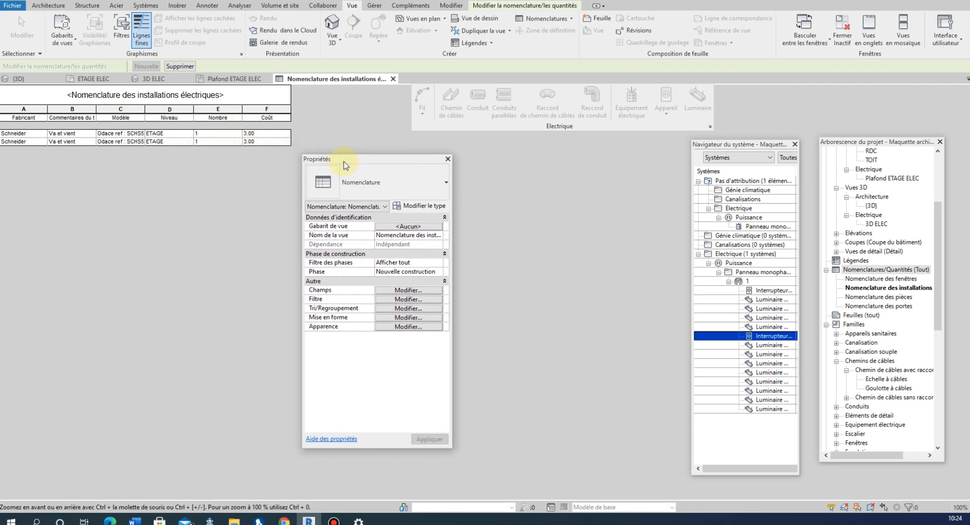
left_click(400, 292)
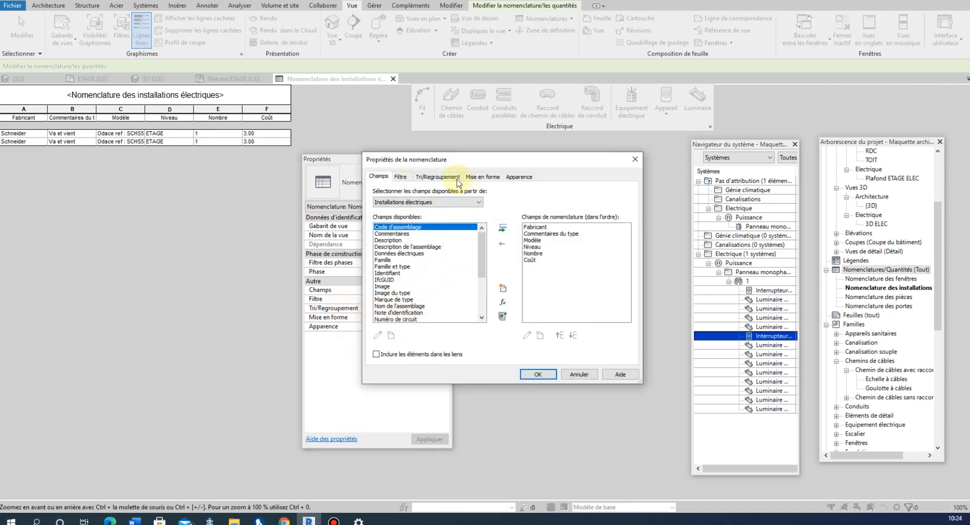
left_click(402, 178)
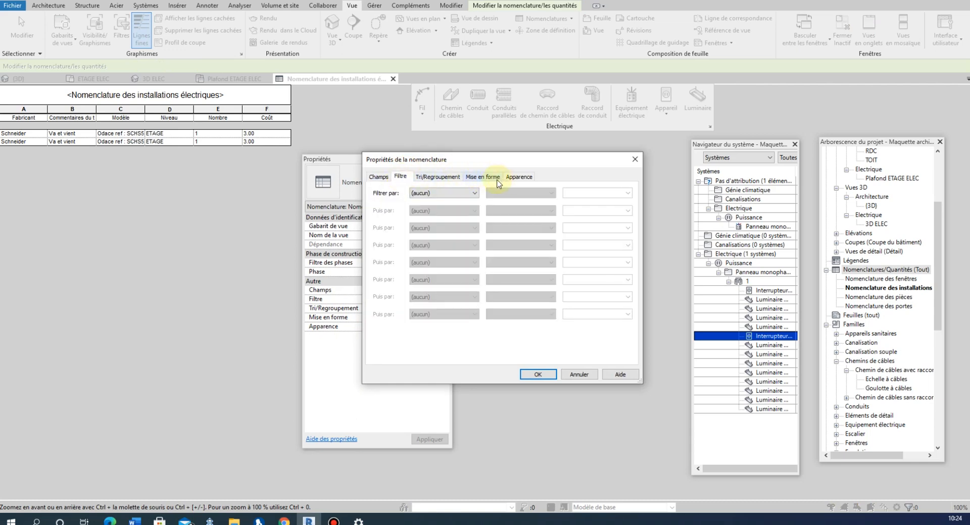
left_click(488, 179)
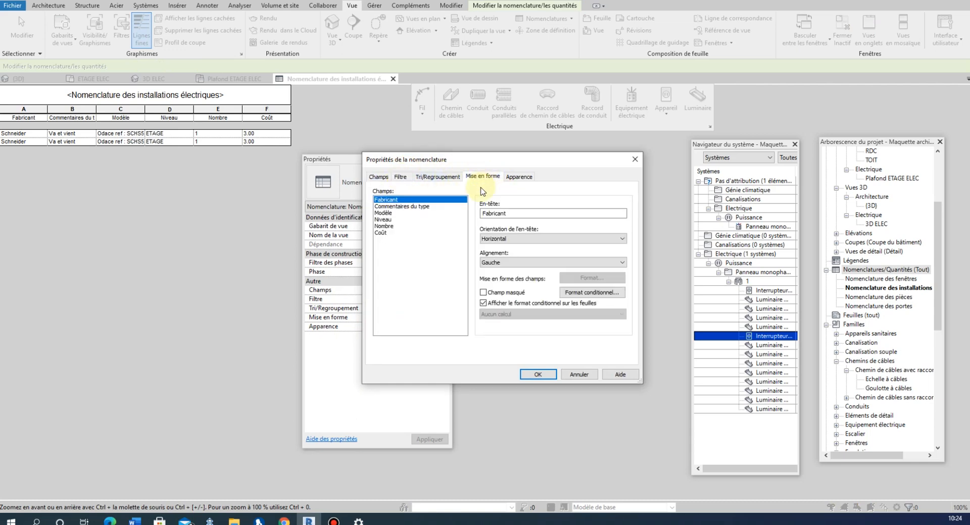
left_click(383, 233)
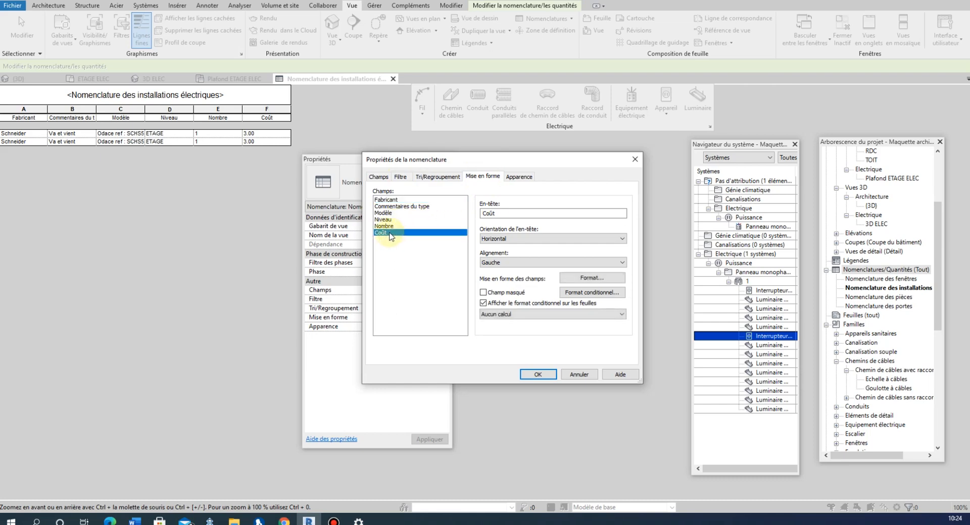
left_click(516, 314)
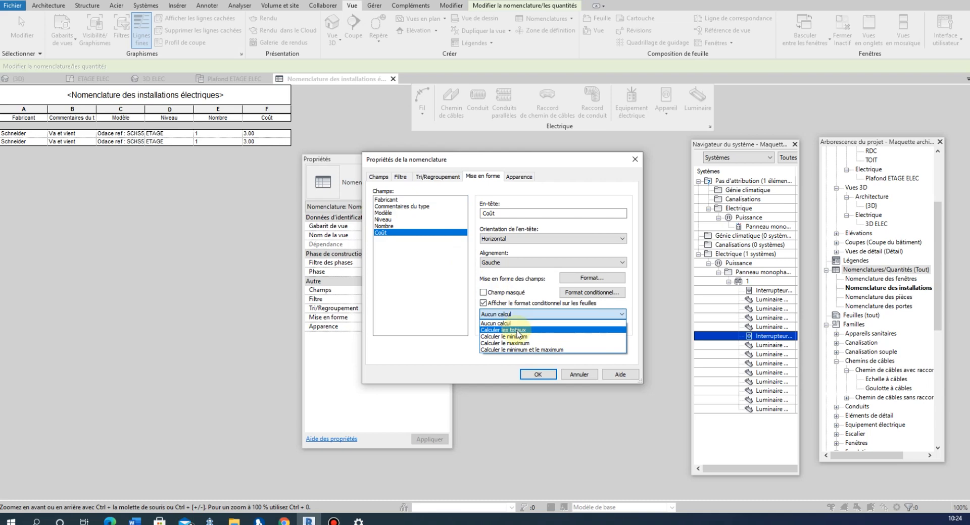
left_click(518, 331)
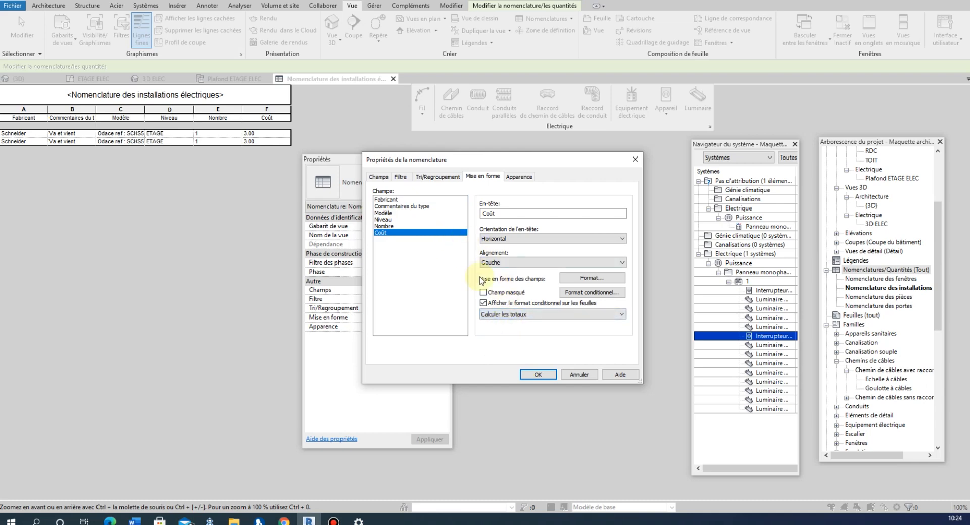
left_click(538, 375)
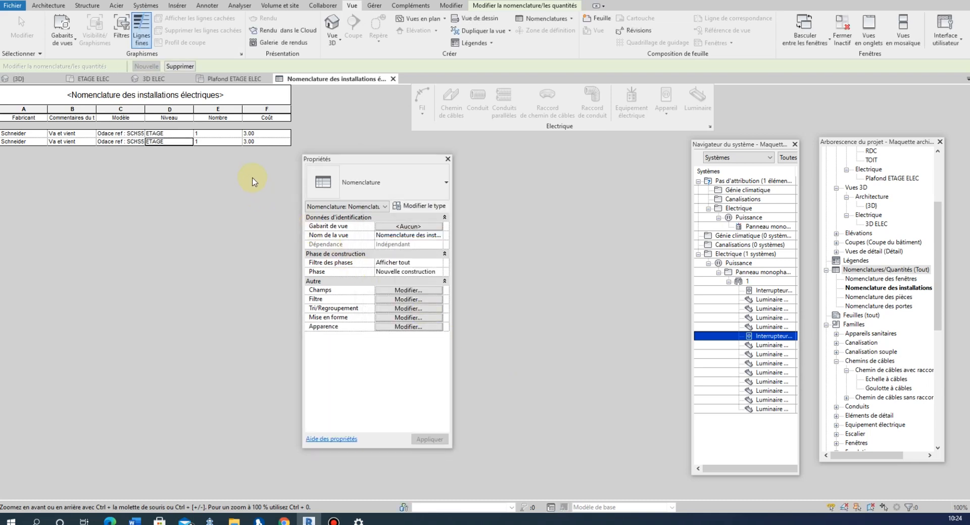
Enable Totaux généraux for the electrical fixtures schedule with the Titre, nombre et totaux option.
left_click(407, 291)
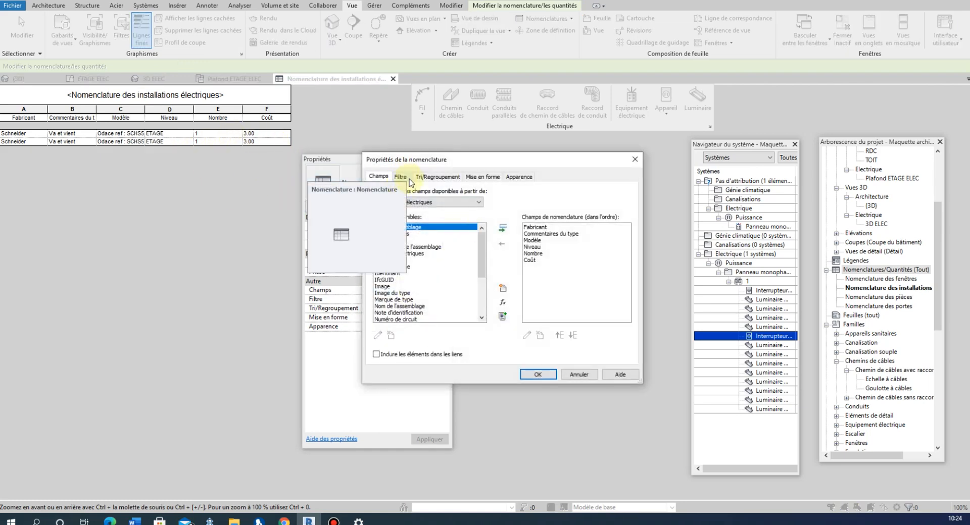
left_click(410, 177)
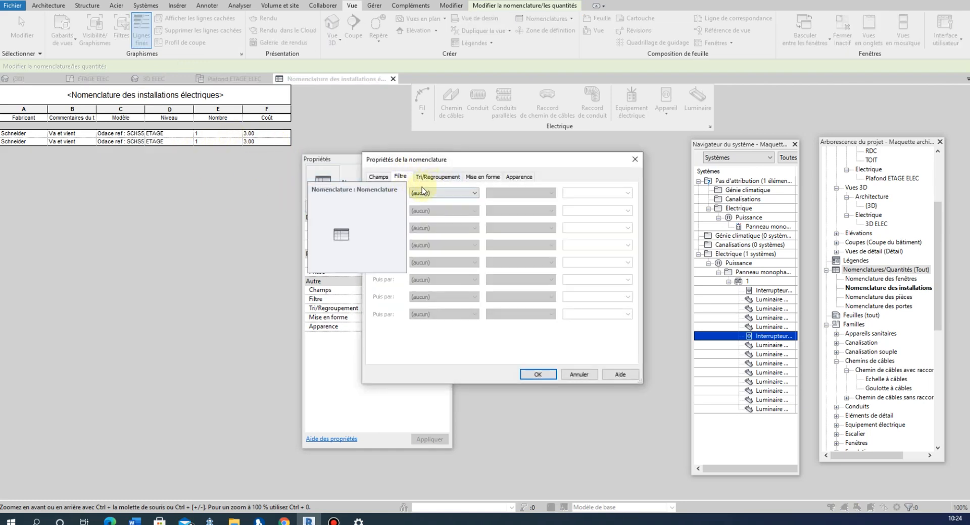
left_click(442, 177)
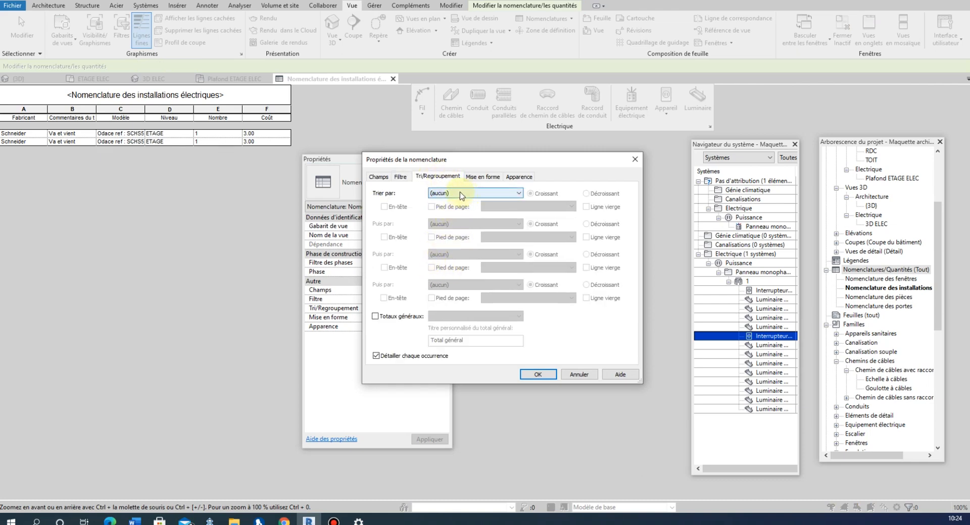
left_click(375, 317)
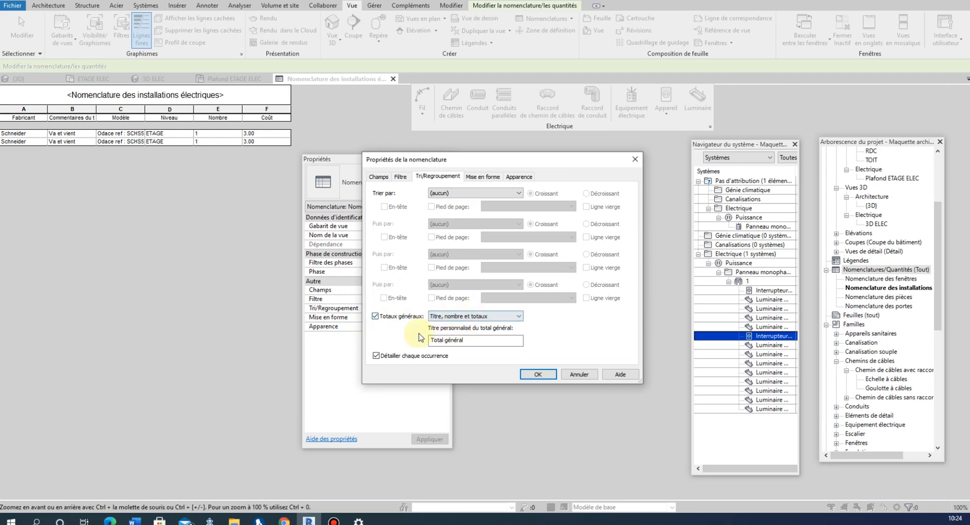
left_click(538, 375)
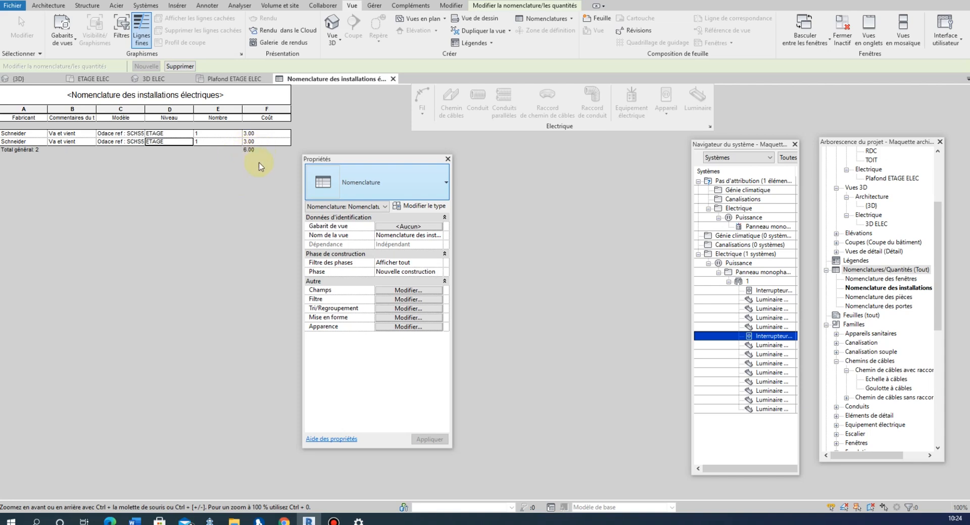
Set the Nombre field's formatting to Calculer les totaux and apply it to the schedule.
left_click(404, 291)
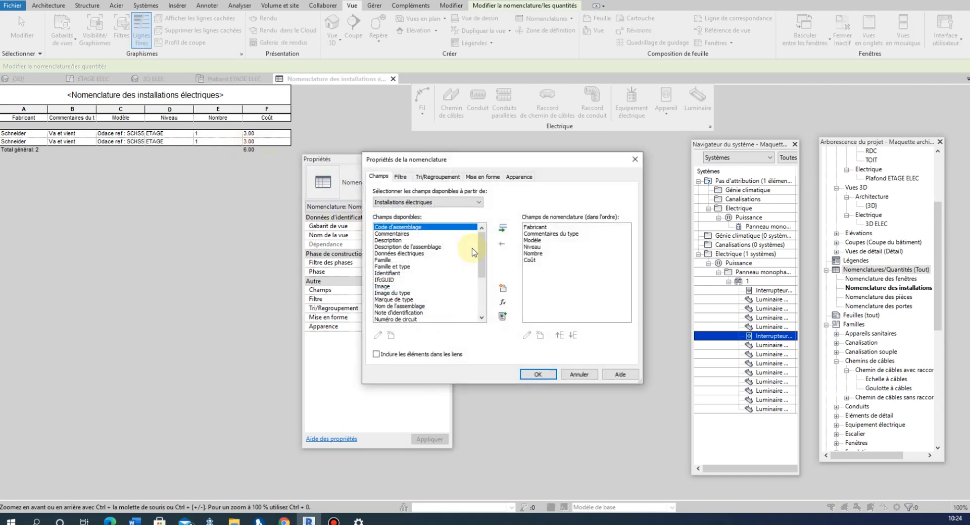
left_click(485, 176)
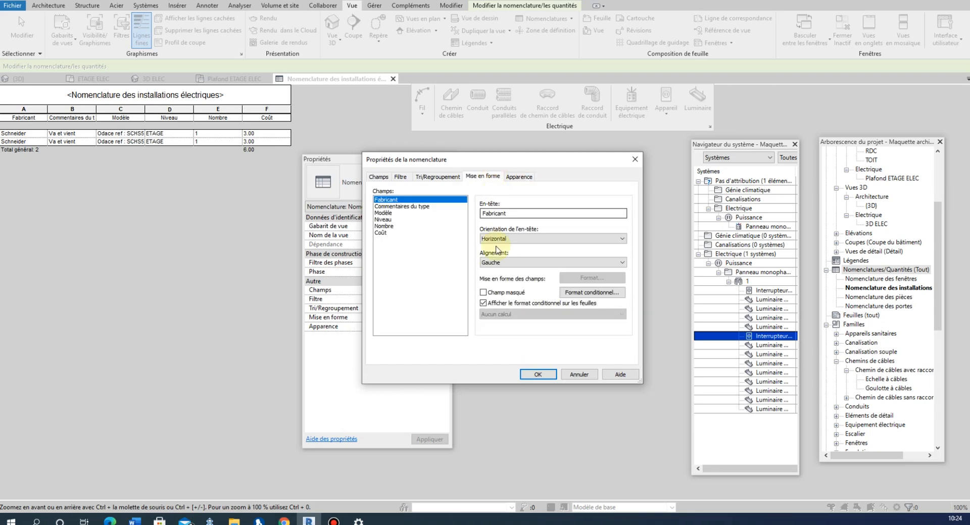
left_click(384, 225)
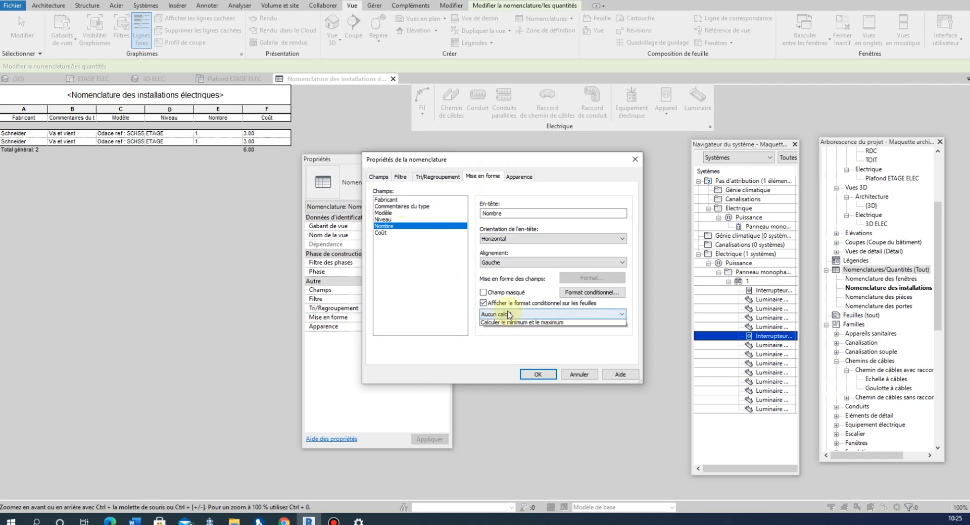
left_click(507, 315)
left_click(506, 330)
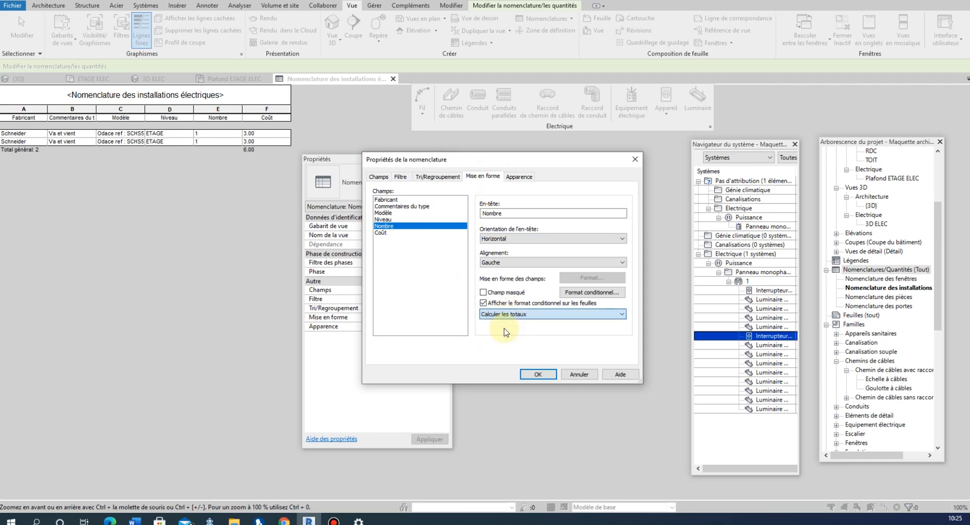
left_click(537, 374)
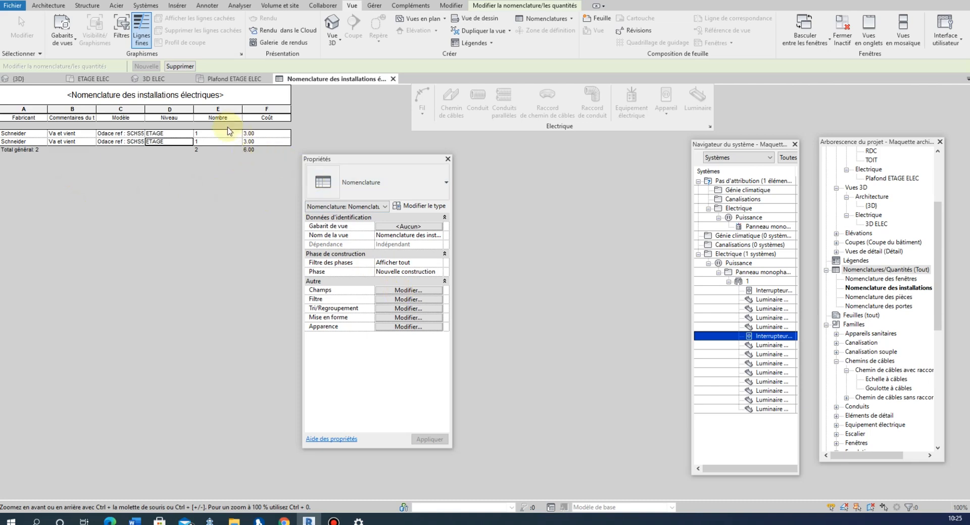
Turn off Détailler chaque occurrence in the schedule's sorting and grouping settings to merge identical fixtures into one row.
left_click(387, 290)
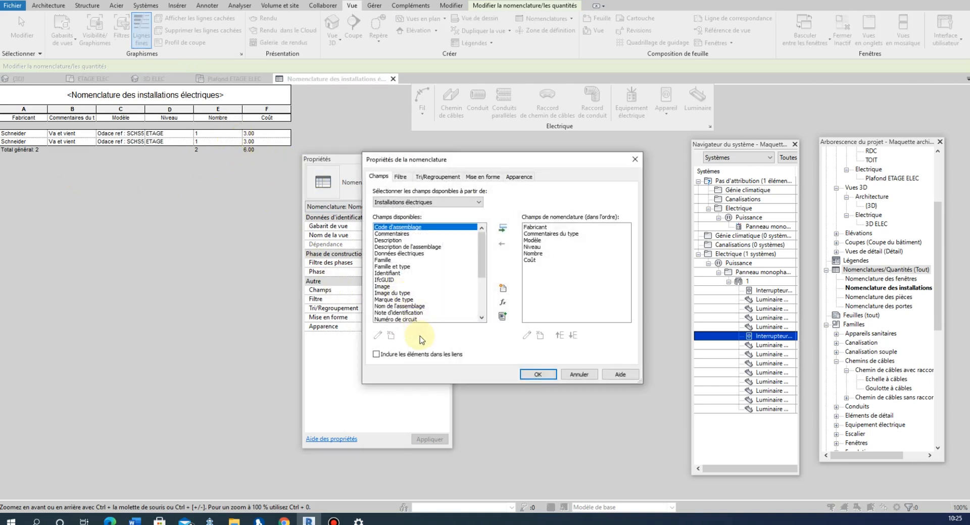
left_click(401, 177)
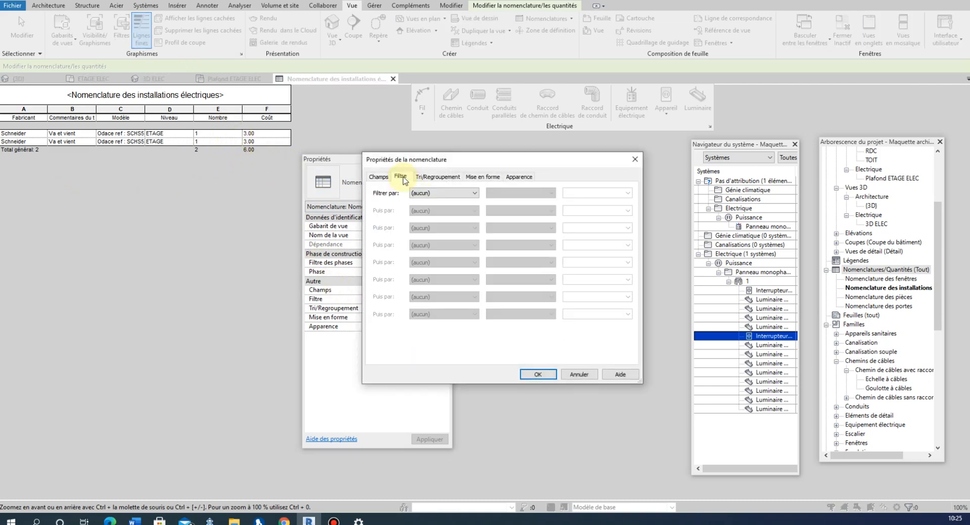
left_click(436, 177)
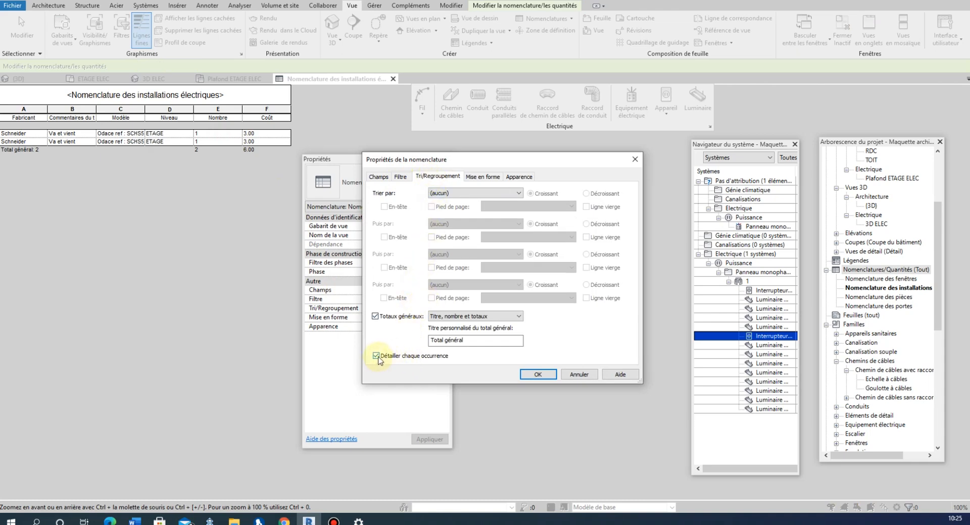
left_click(376, 356)
left_click(538, 374)
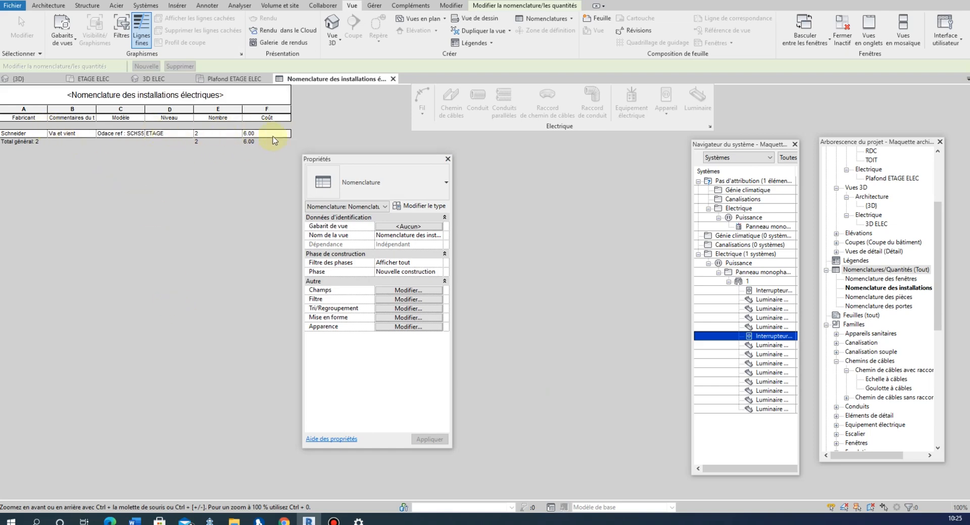
Turn Détailler chaque occurrence back on so each electrical fixture is listed on its own row.
left_click(416, 292)
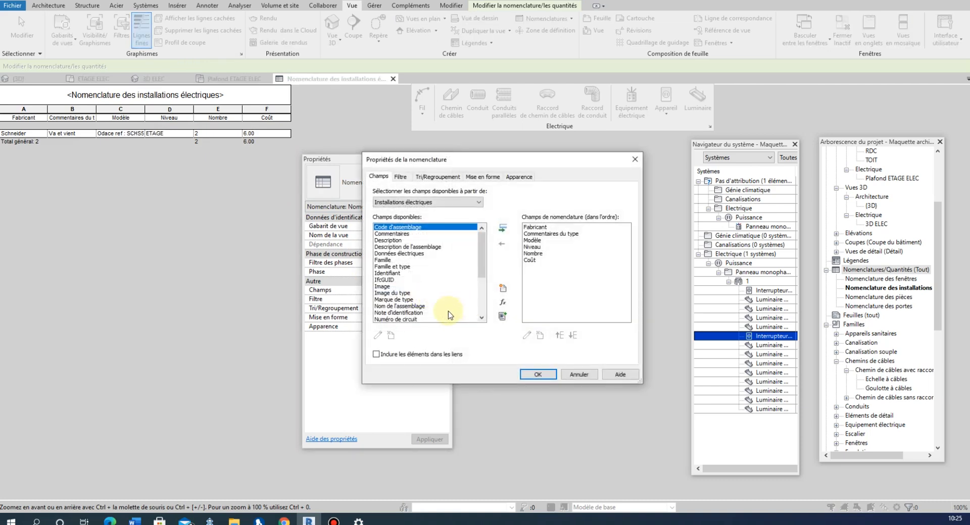
left_click(436, 177)
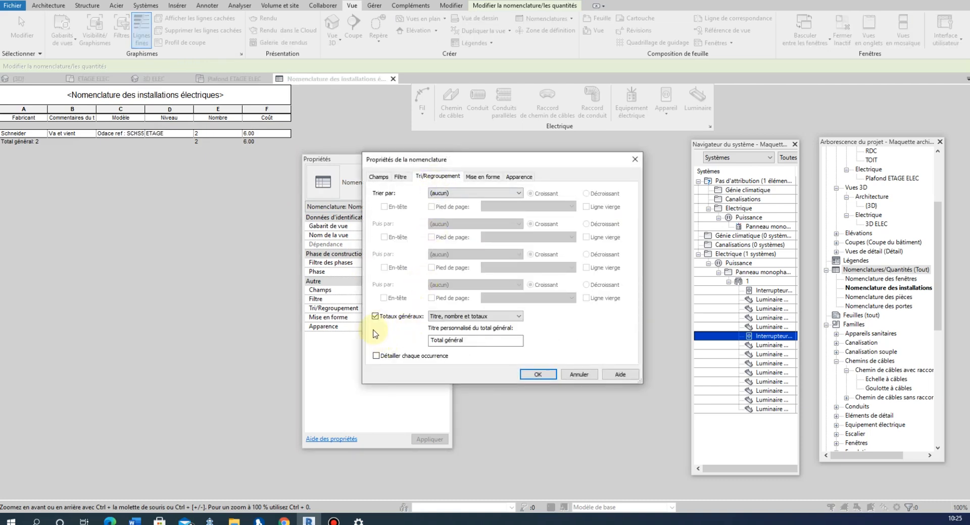
left_click(376, 355)
left_click(537, 374)
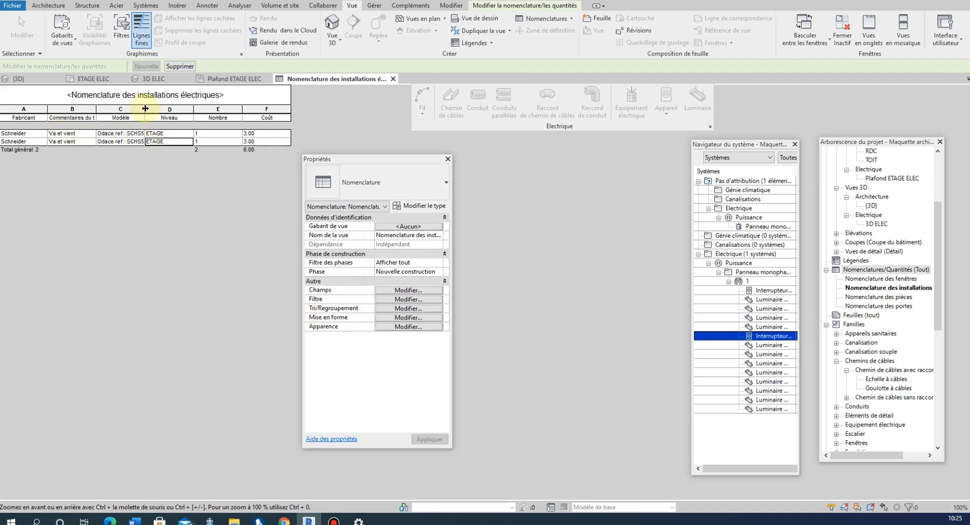
Widen the schedule's Modèle column until the full model reference fits.
left_click_drag(145, 109, 182, 109)
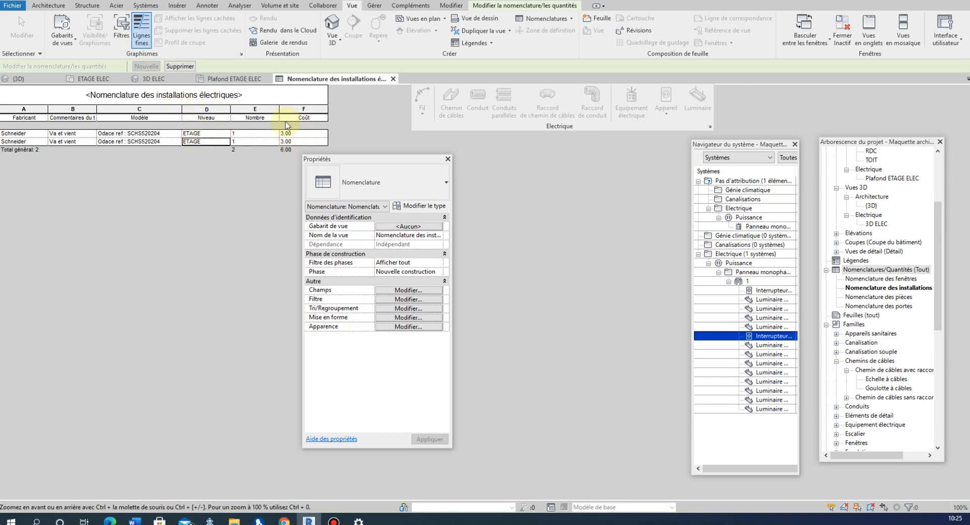
left_click(255, 112)
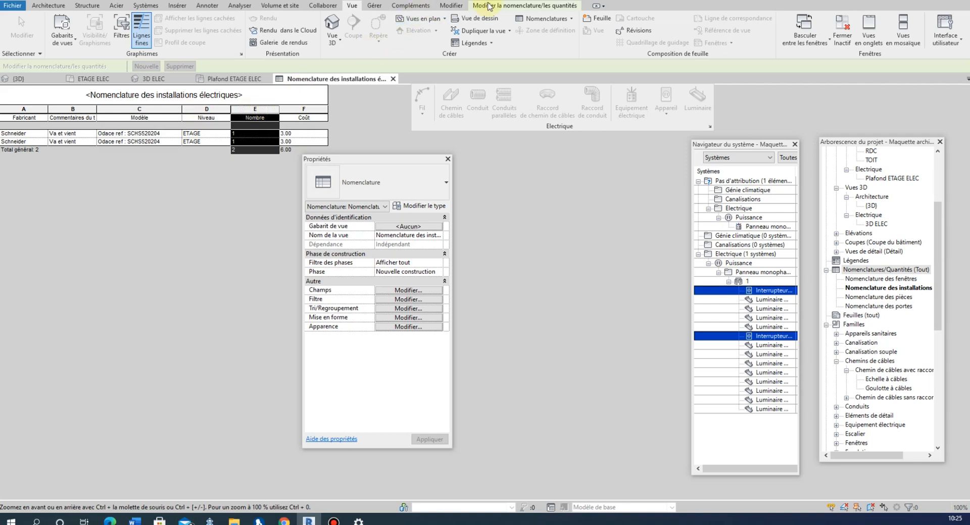
left_click(489, 6)
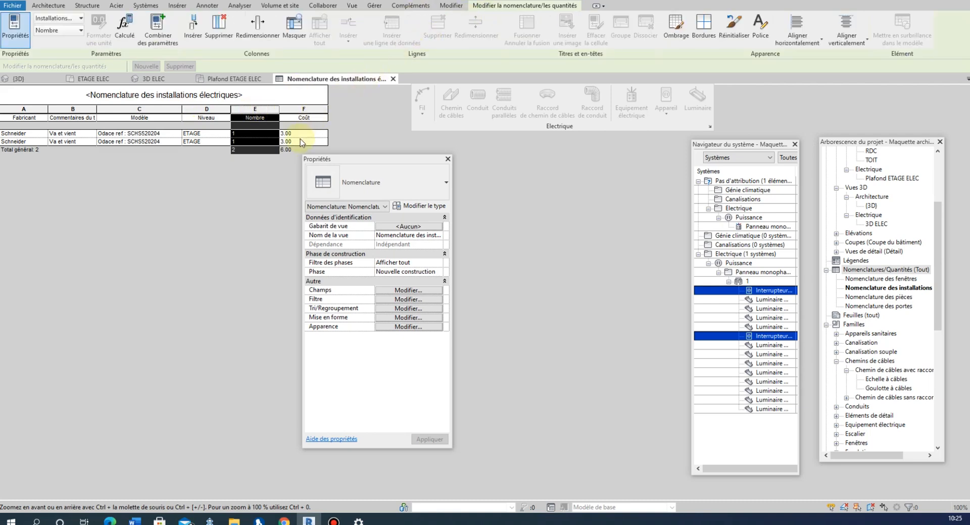
right_click(248, 135)
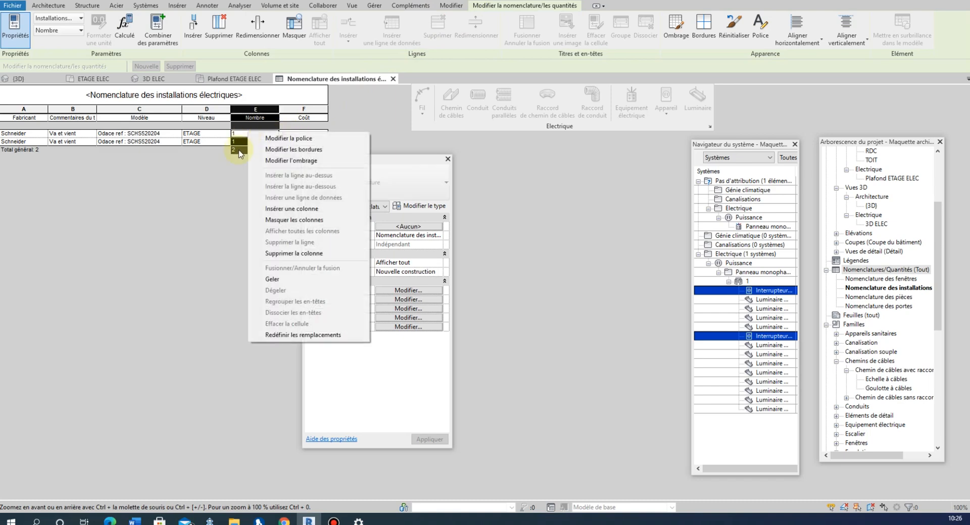
left_click(220, 192)
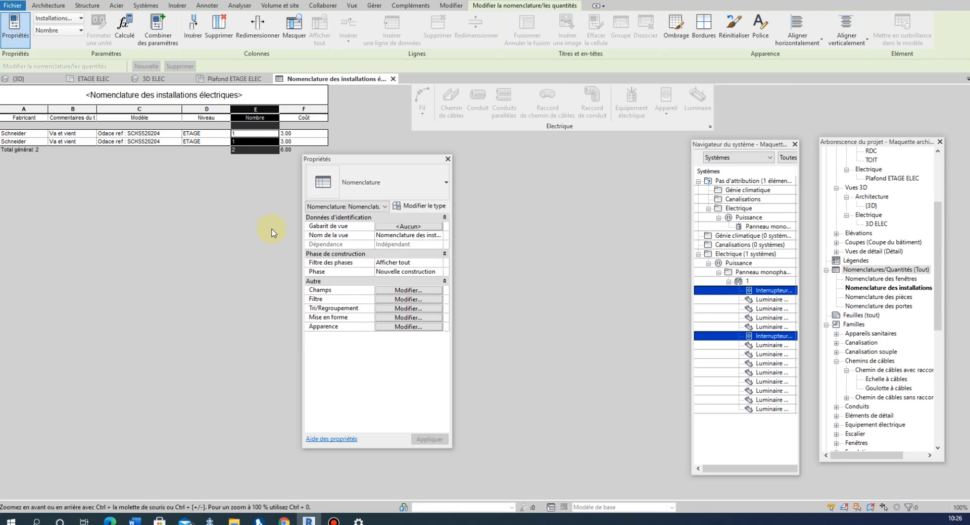
Create a new schedule for the Luminaires category in the Nouvelle construction phase.
right_click(879, 269)
left_click(864, 272)
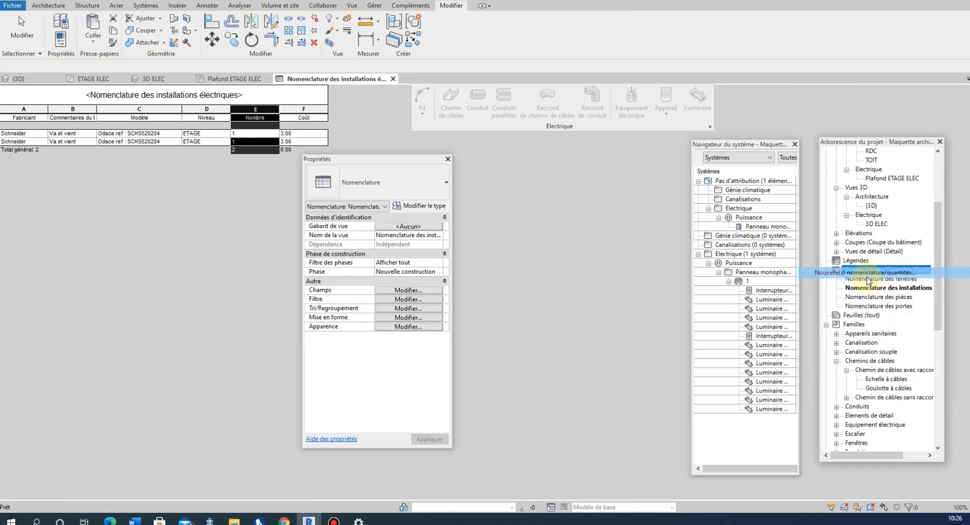
left_click_drag(488, 218, 490, 243)
scroll(406, 280, "down", 1)
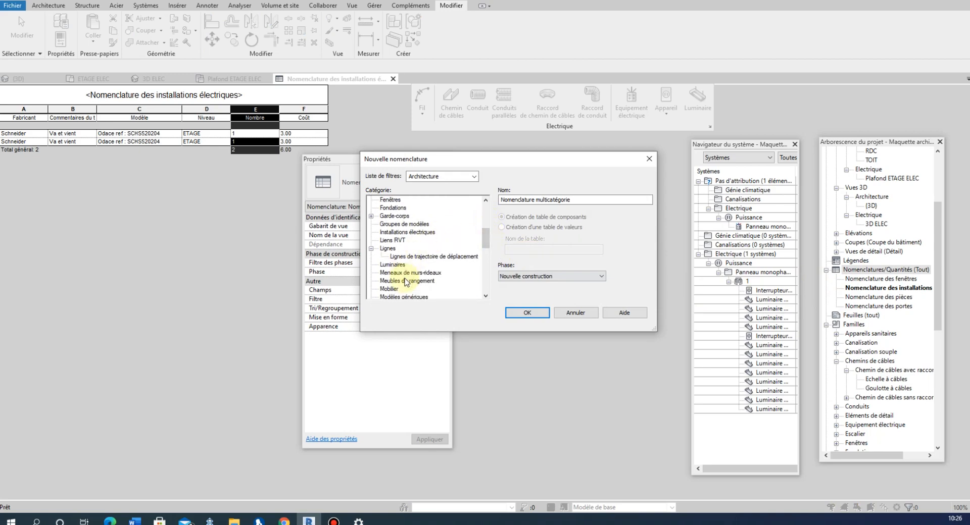
left_click(402, 265)
left_click(526, 314)
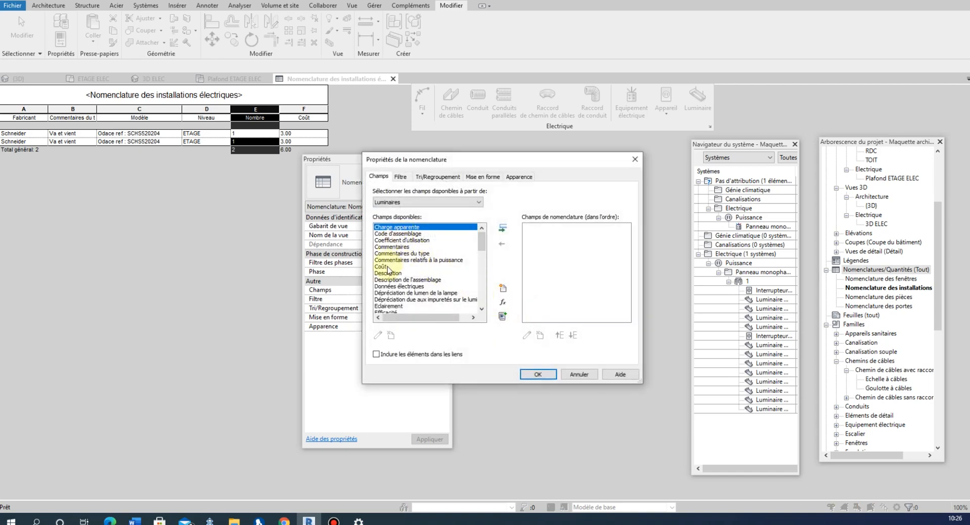
Add the Commentaires du type, Coût and Fabricant fields to the luminaires schedule.
left_click(387, 266)
left_click(404, 254)
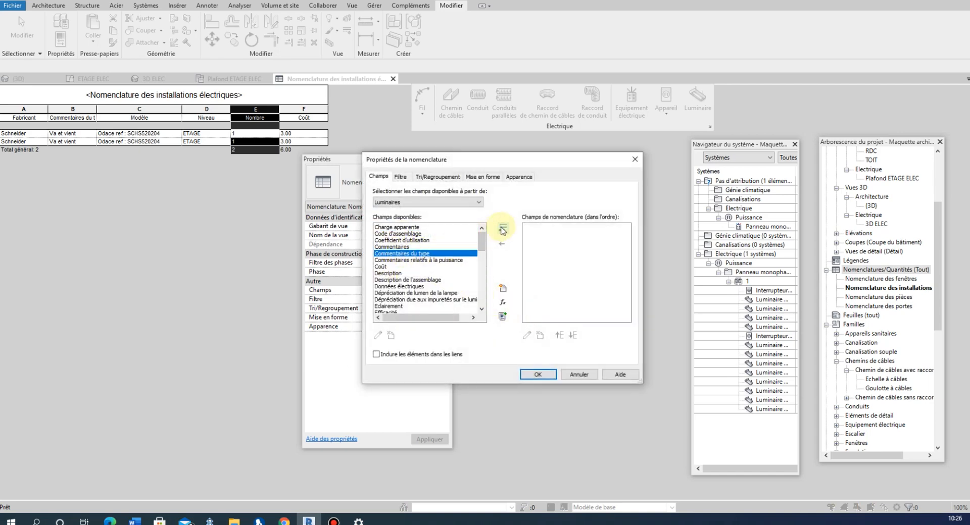
left_click(502, 227)
left_click(402, 260)
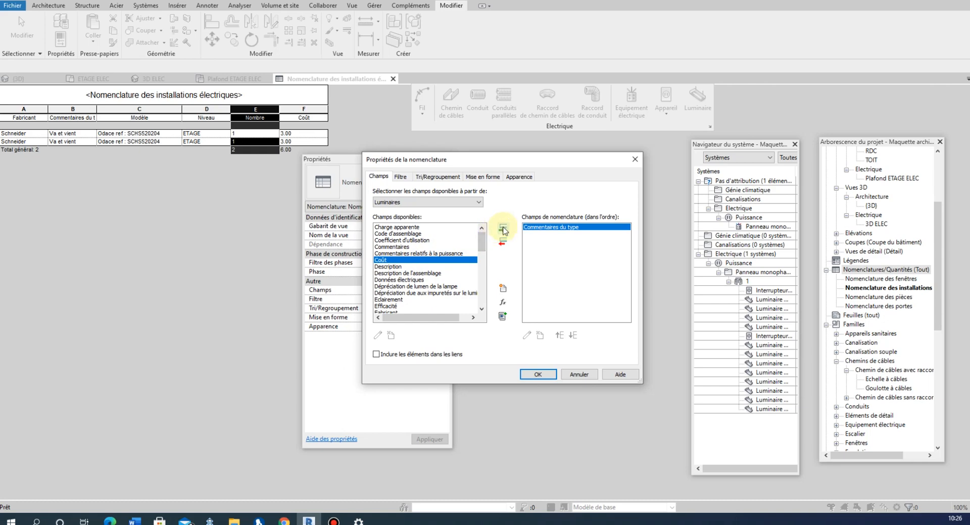
left_click(502, 228)
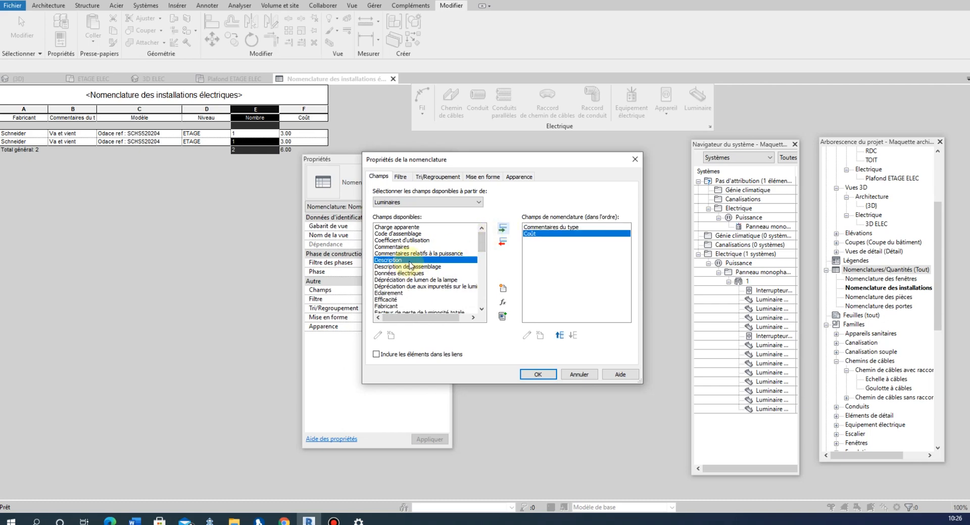
scroll(401, 286, "down", 2)
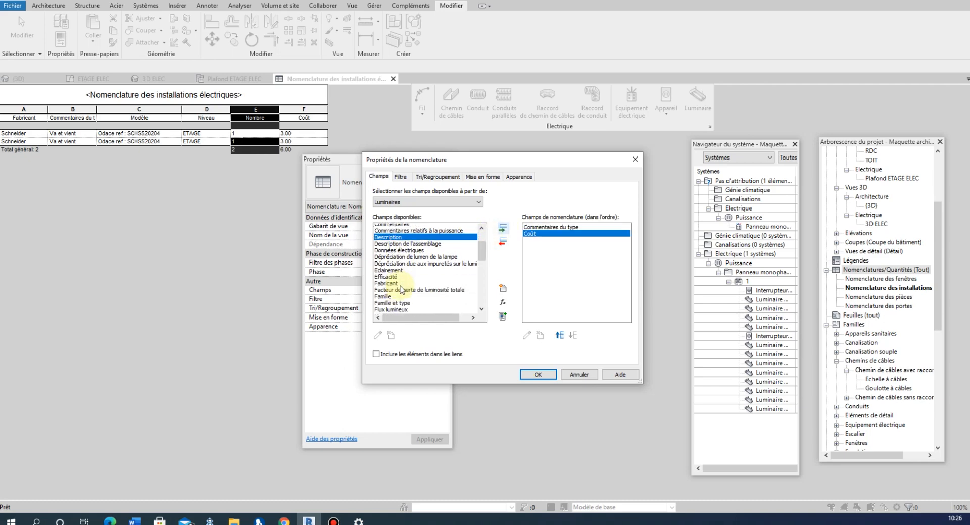
left_click(391, 268)
left_click(502, 228)
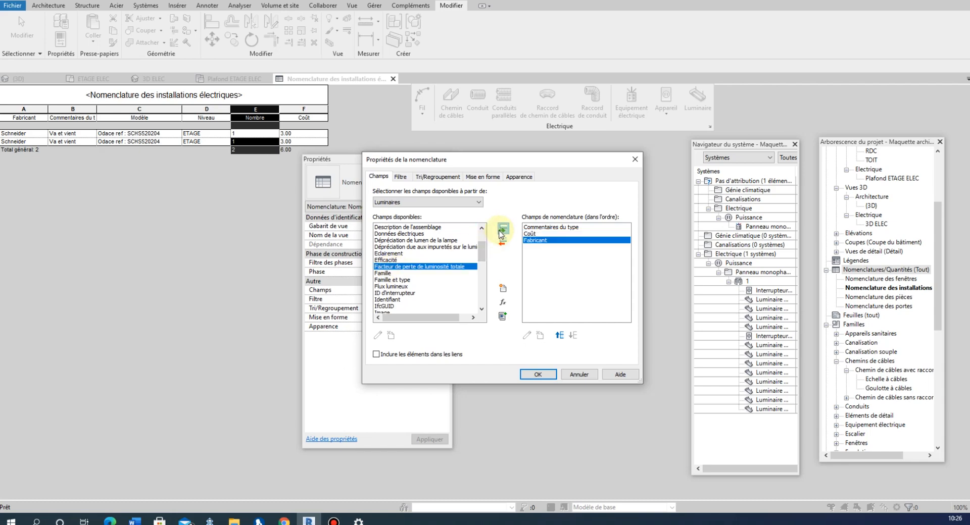
Add the Nombre and Modèle fields to the luminaires schedule.
scroll(418, 282, "down", 1)
scroll(418, 282, "down", 3)
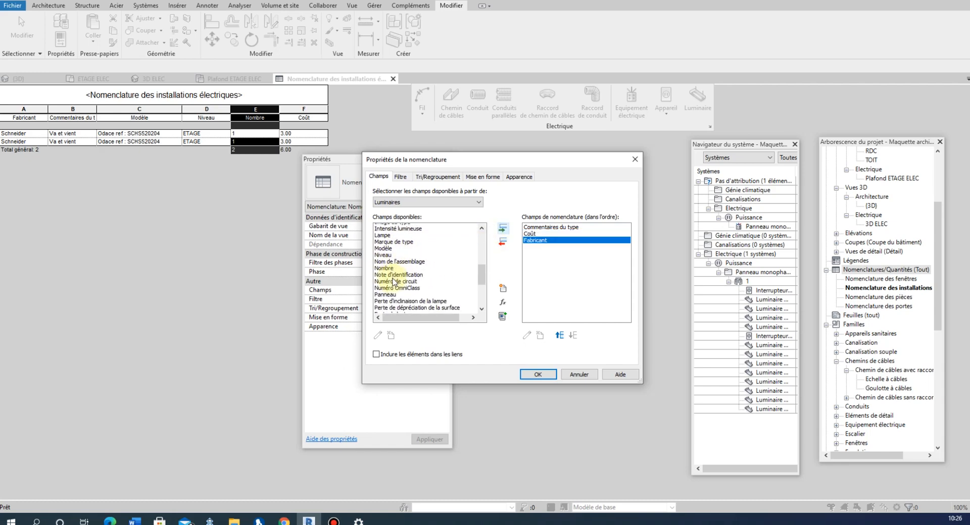
scroll(395, 285, "down", 1)
left_click(393, 266)
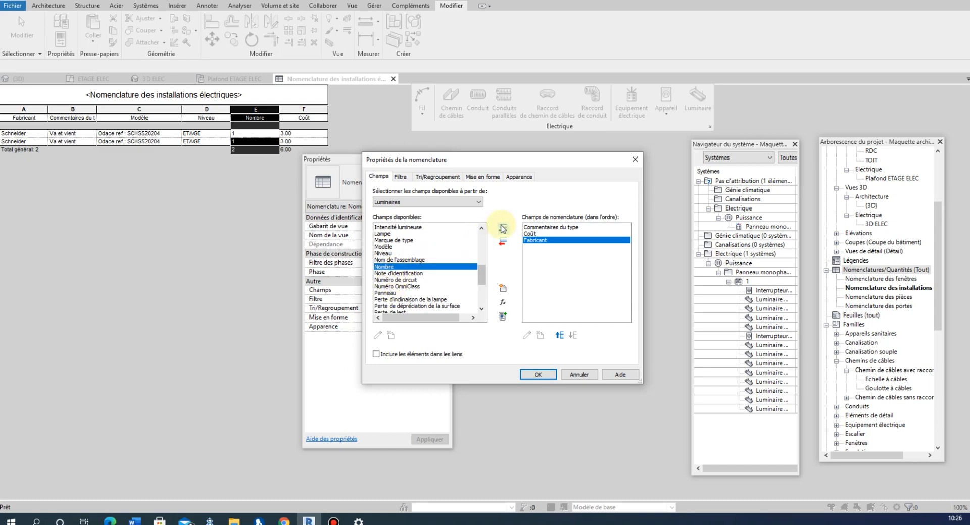
left_click(503, 230)
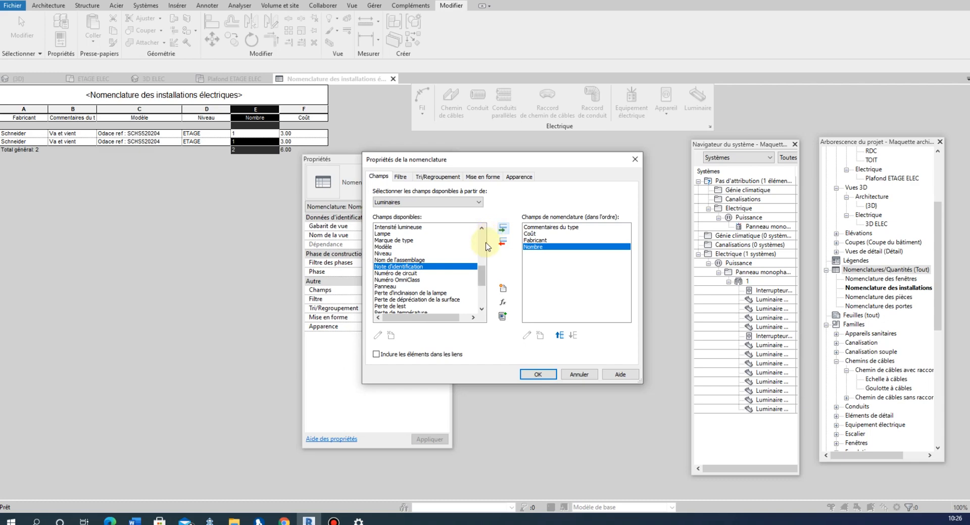
scroll(430, 273, "up", 1)
left_click(397, 267)
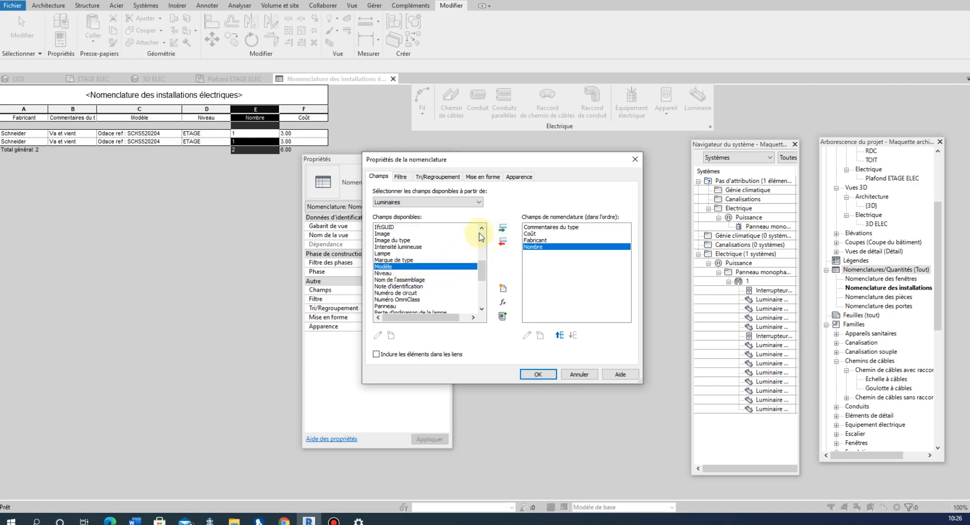
left_click(503, 229)
Reorder the fields so Modèle, Nombre and Coût follow Fabricant, and generate the luminaires schedule.
left_click(536, 234)
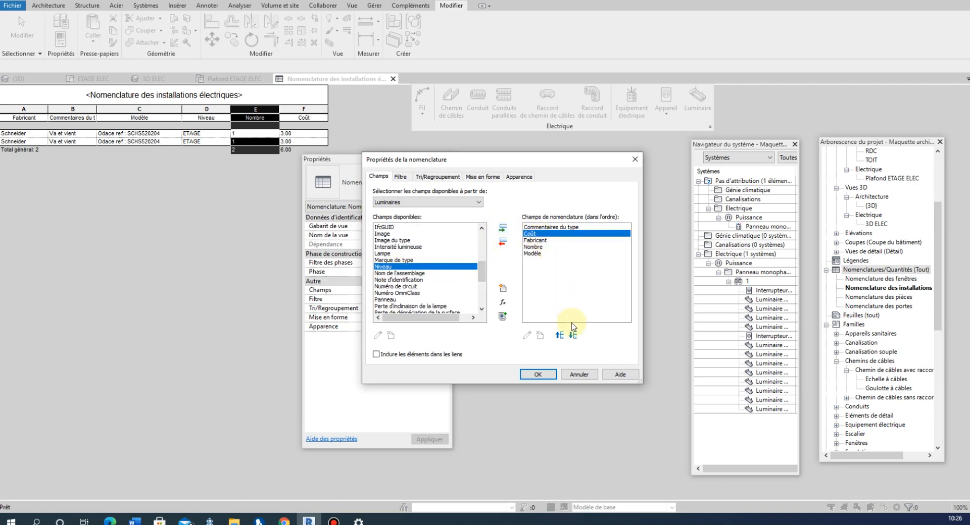
left_click(572, 335)
left_click(572, 336)
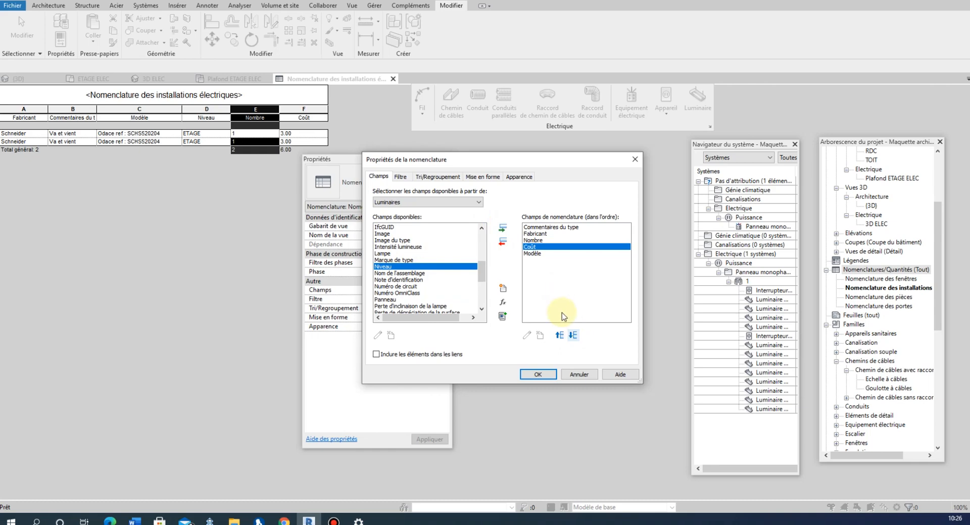
left_click(573, 335)
left_click(533, 240)
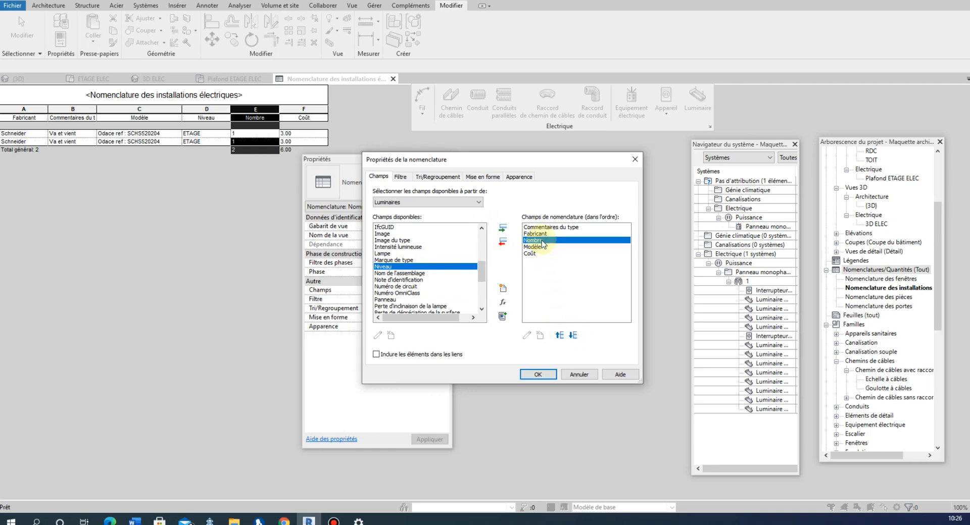
left_click(572, 335)
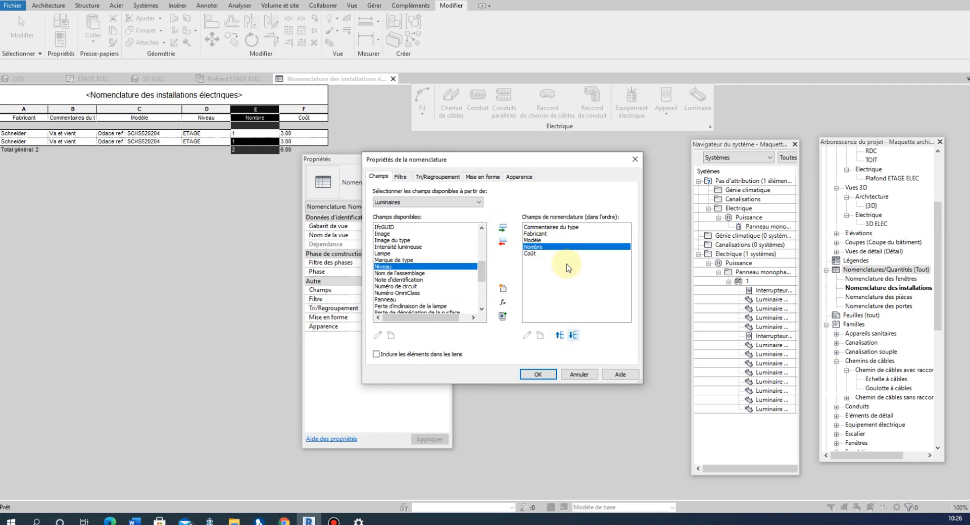
left_click(538, 374)
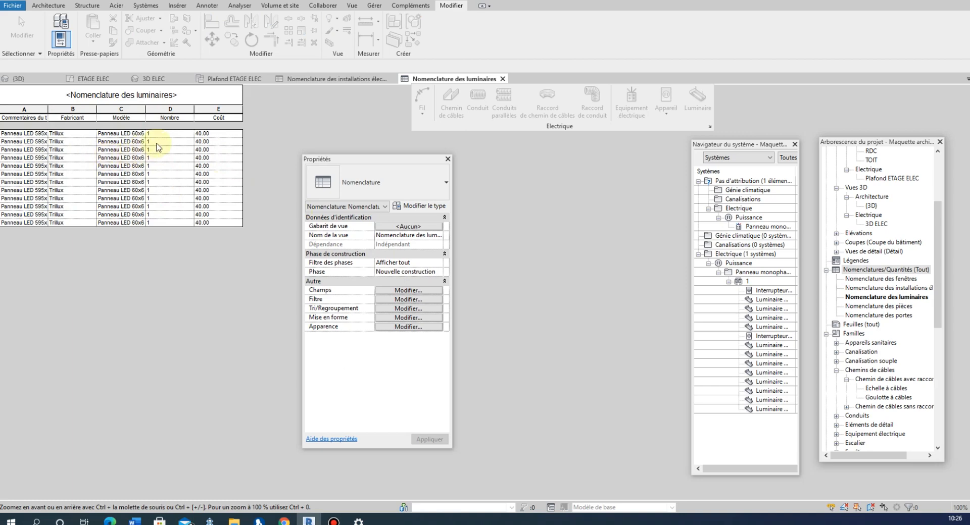
Turn on Totaux généraux with title, count and totals in the luminaires schedule's sorting and grouping settings.
left_click(407, 291)
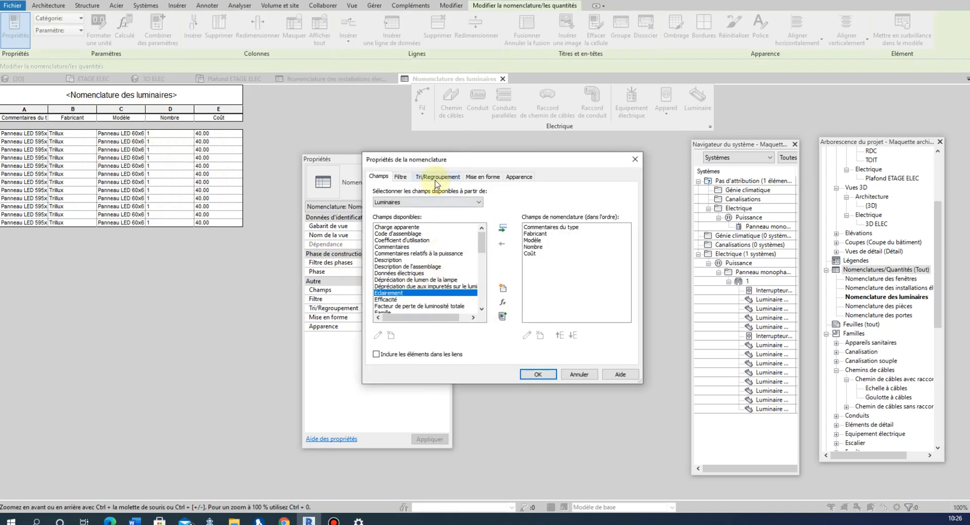
left_click(437, 177)
left_click(394, 316)
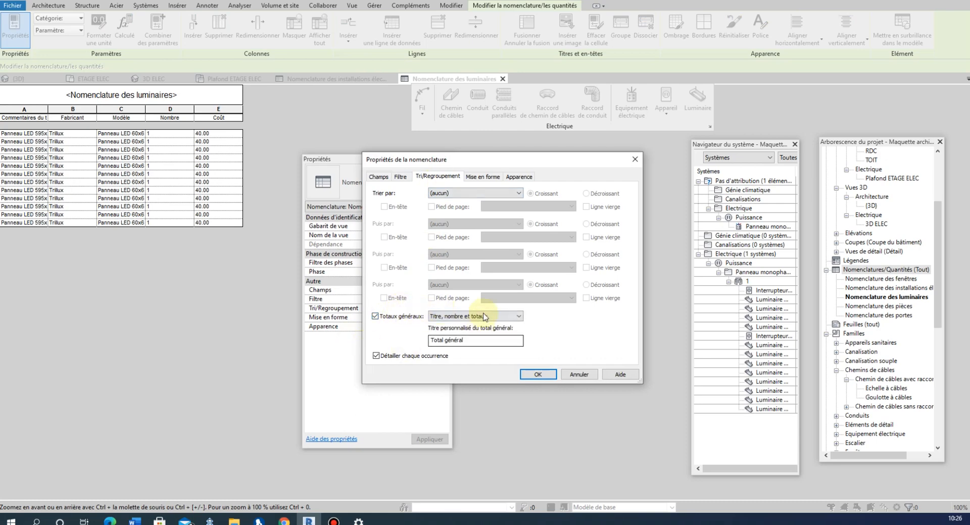
Set the Nombre and Coût fields to Calculer les totaux and apply the schedule properties.
left_click(489, 177)
left_click(387, 220)
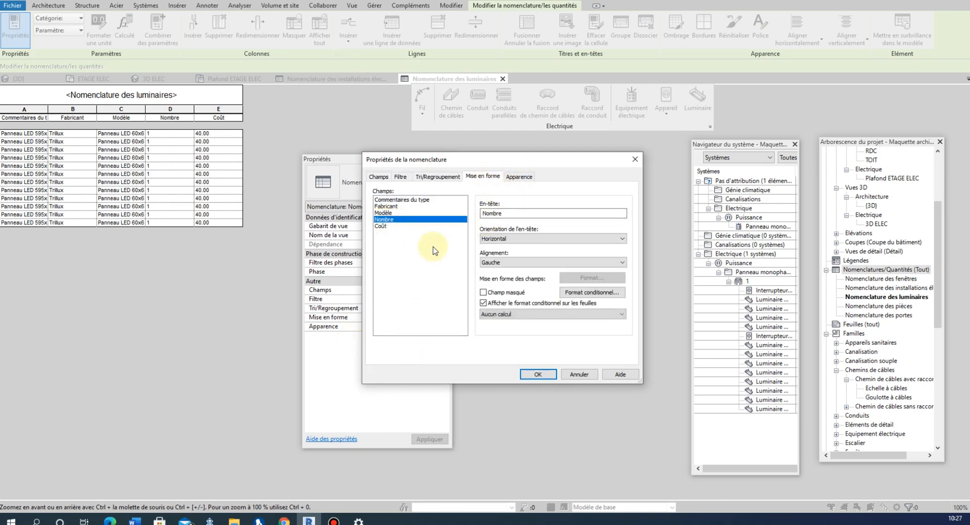
left_click(491, 316)
left_click(492, 323)
left_click(393, 226)
left_click(493, 315)
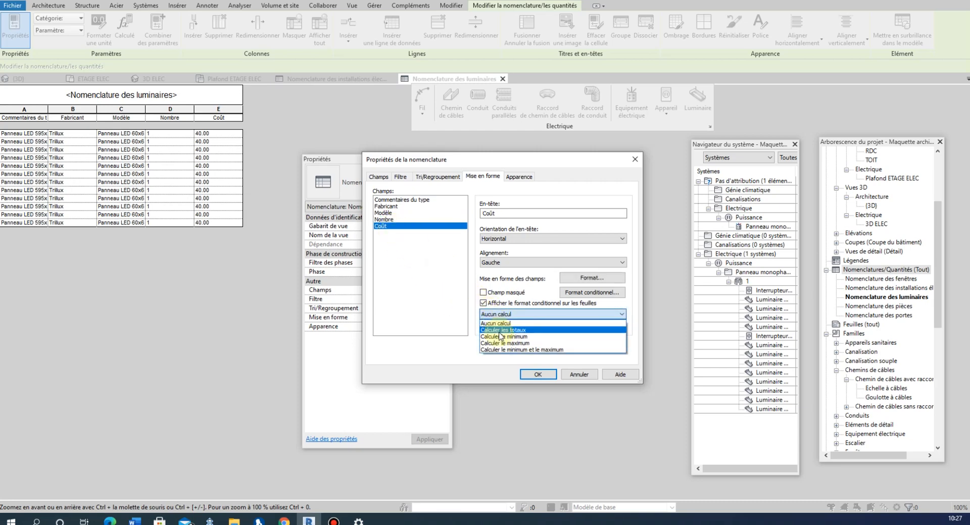
left_click(503, 330)
left_click(535, 374)
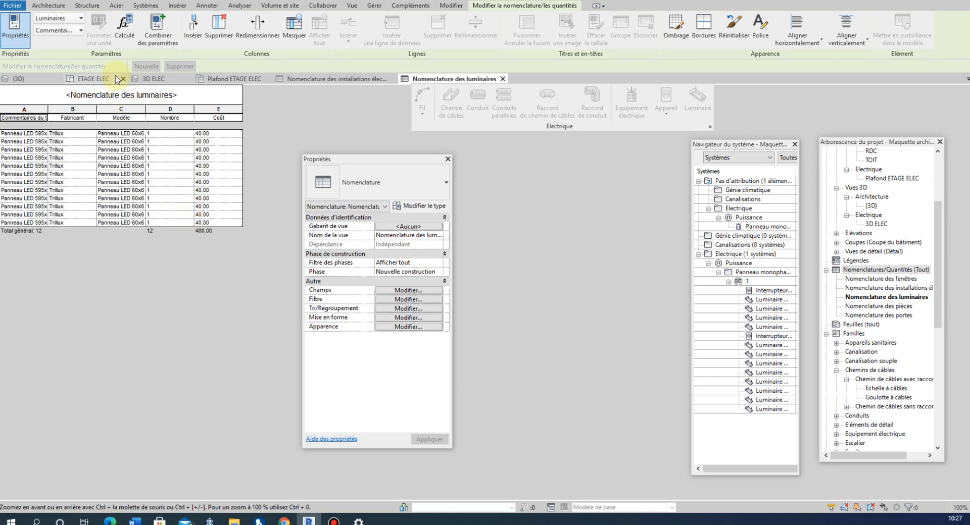
Format the luminaires schedule title in red, bold and italic.
double_click(110, 97)
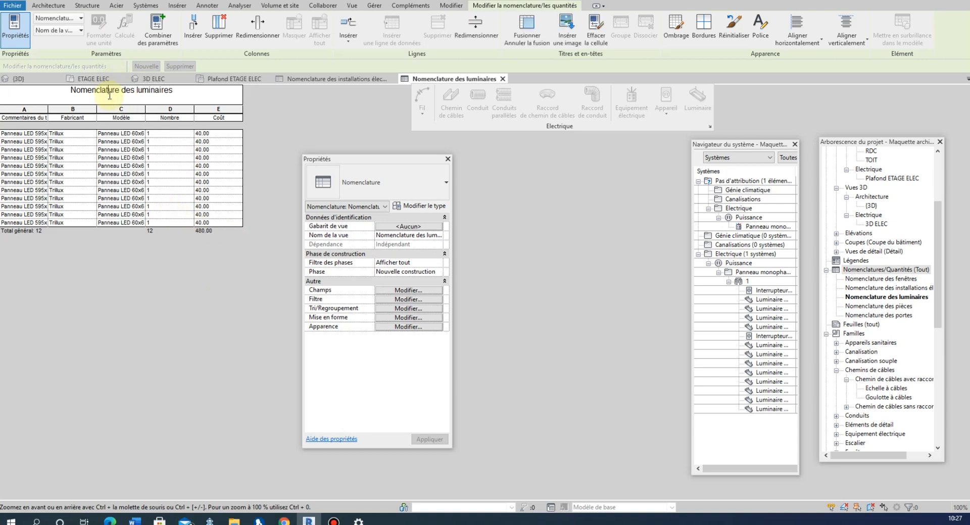
left_click_drag(71, 91, 187, 95)
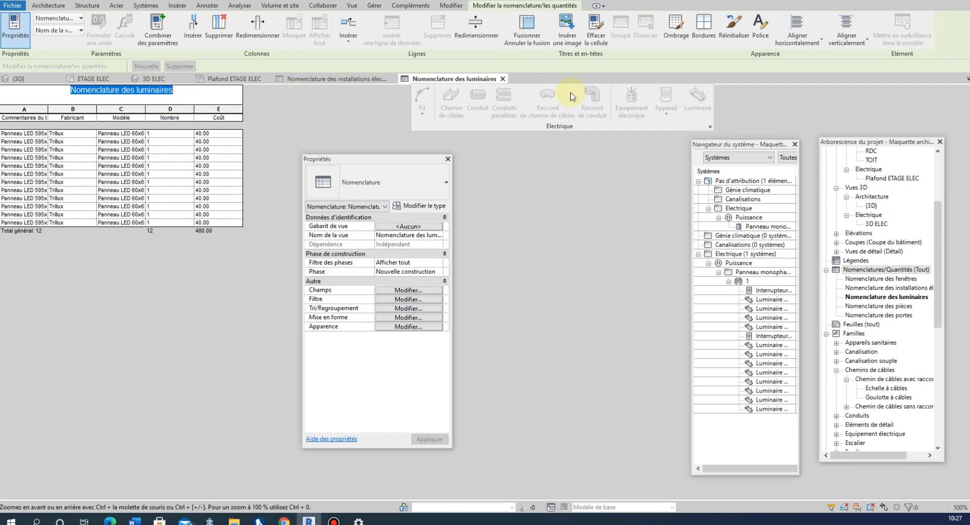
left_click(759, 30)
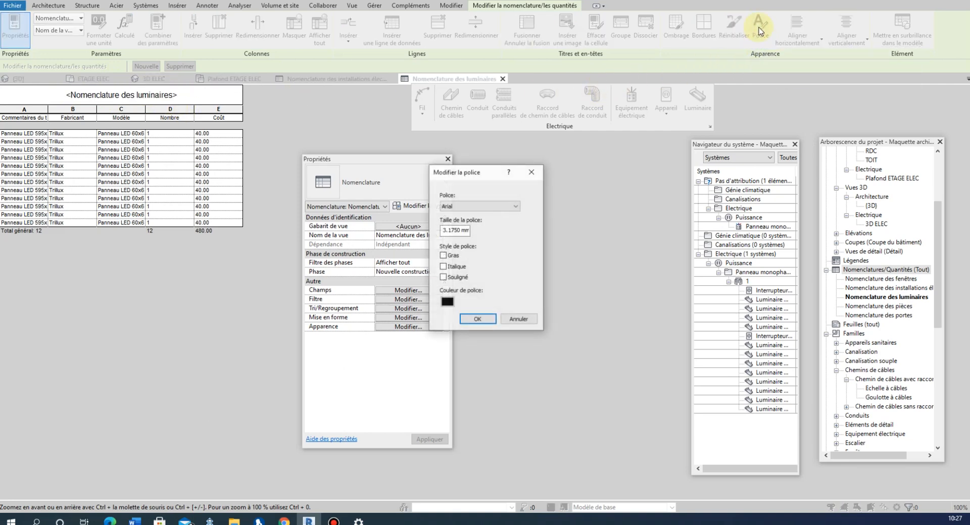
left_click(447, 302)
left_click(380, 190)
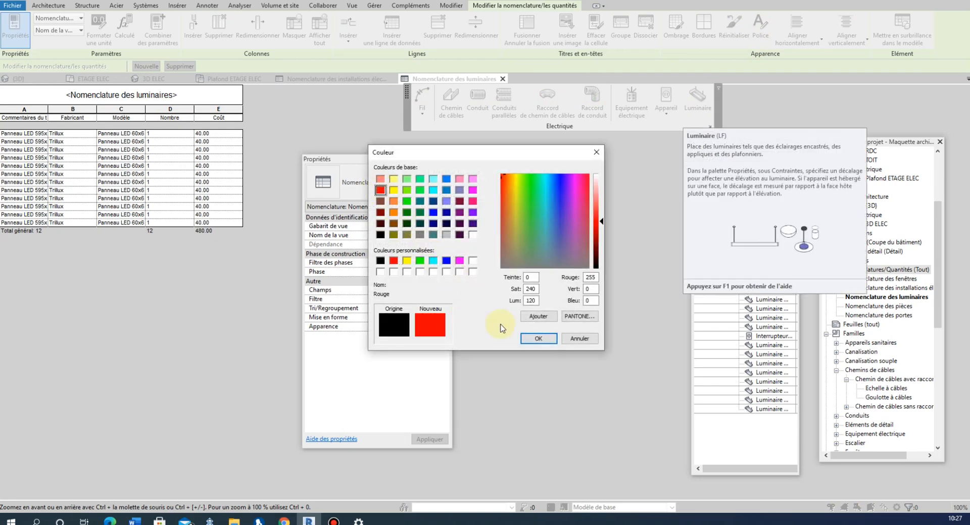
left_click(539, 339)
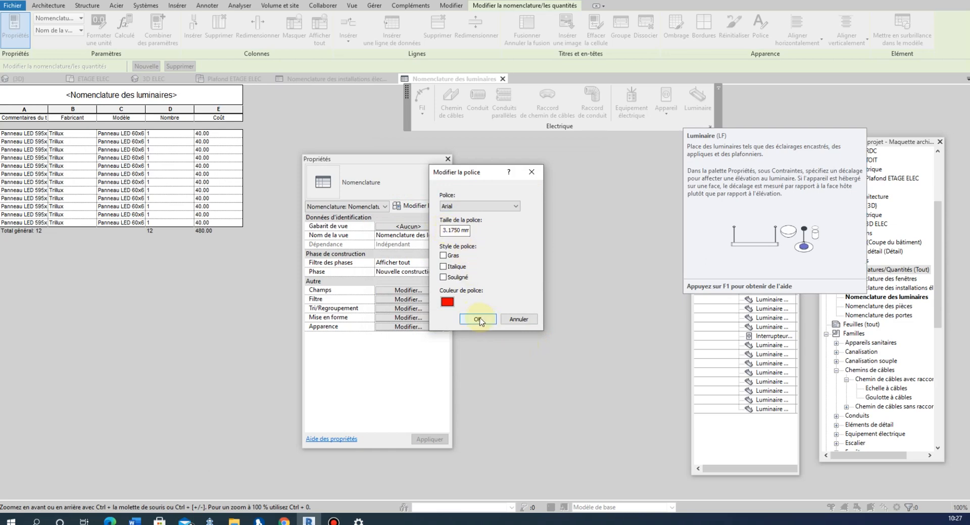
left_click(444, 255)
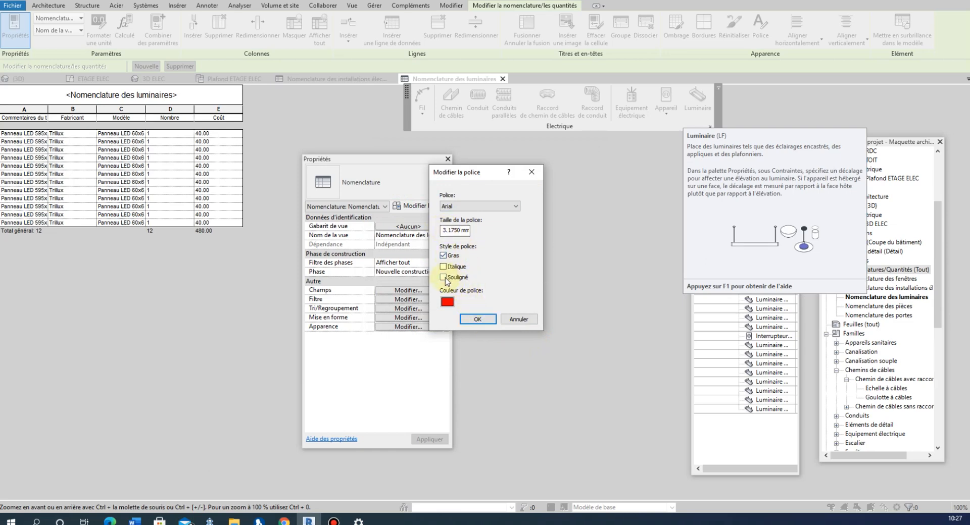
left_click(477, 320)
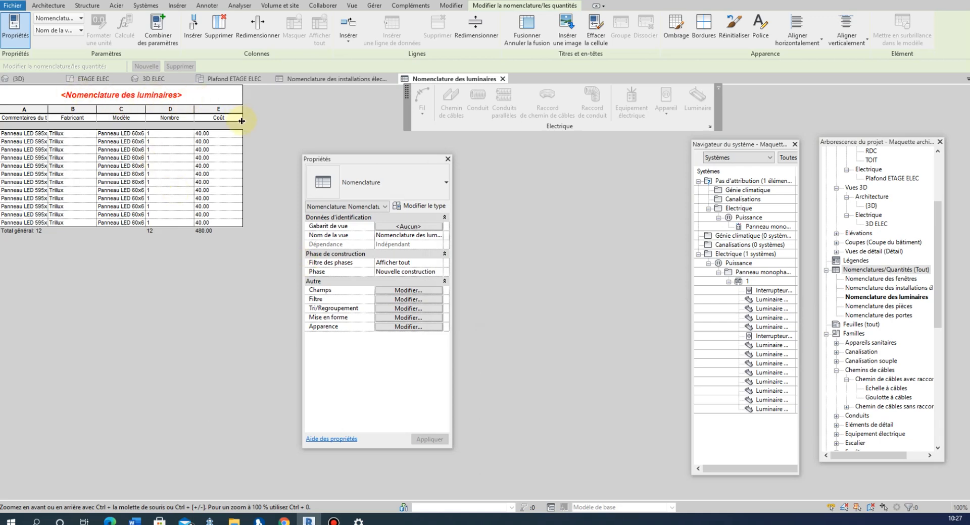
Align the Nombre column to Milieu vertically and Centre horizontally.
left_click(175, 117)
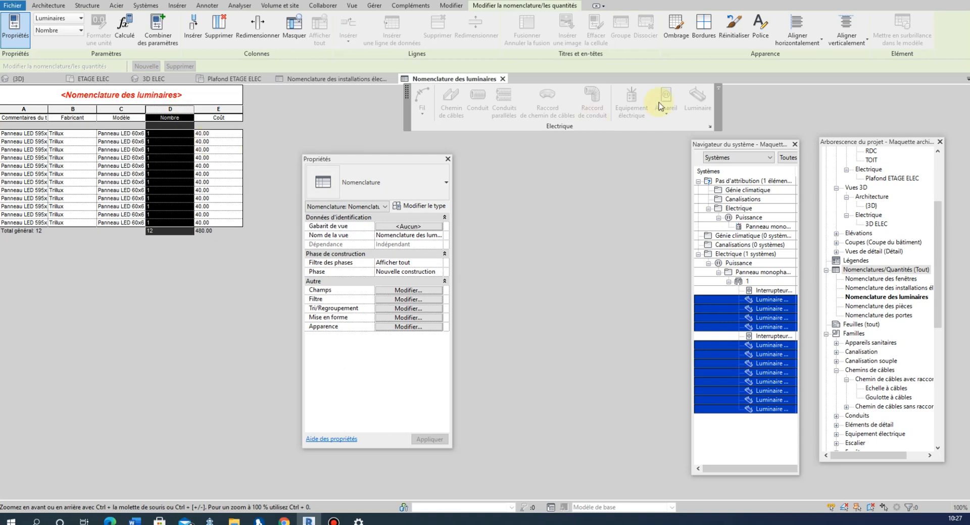
left_click(840, 43)
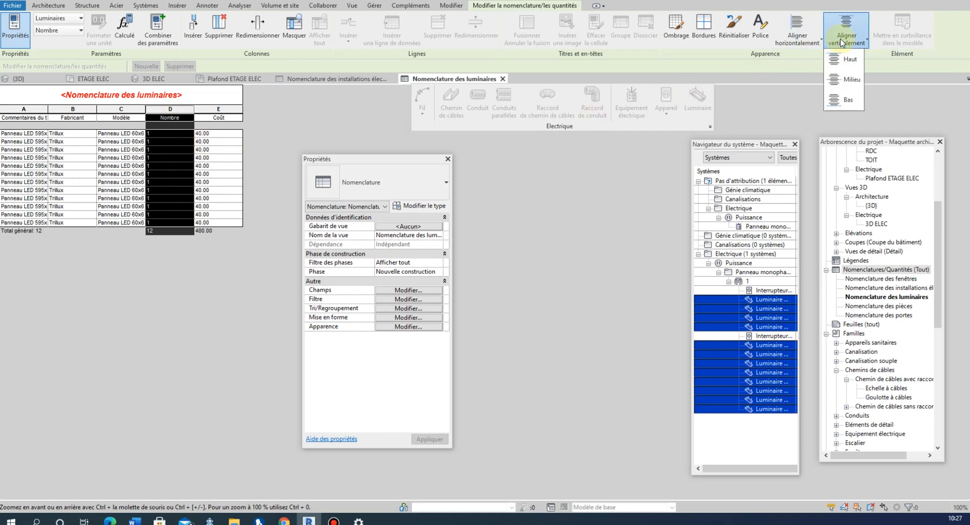
left_click(836, 70)
left_click(819, 44)
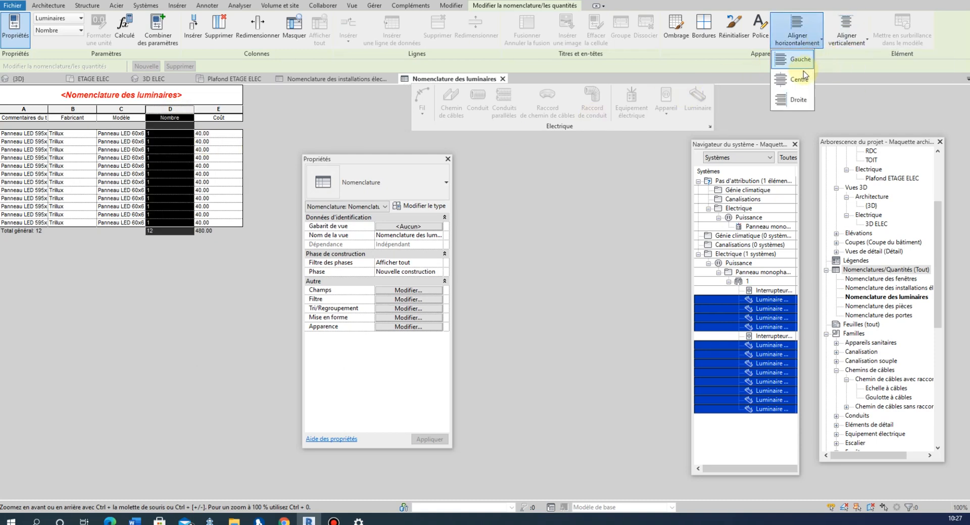
left_click(796, 81)
Align the Coût column to Milieu vertically and Centre horizontally.
left_click(233, 112)
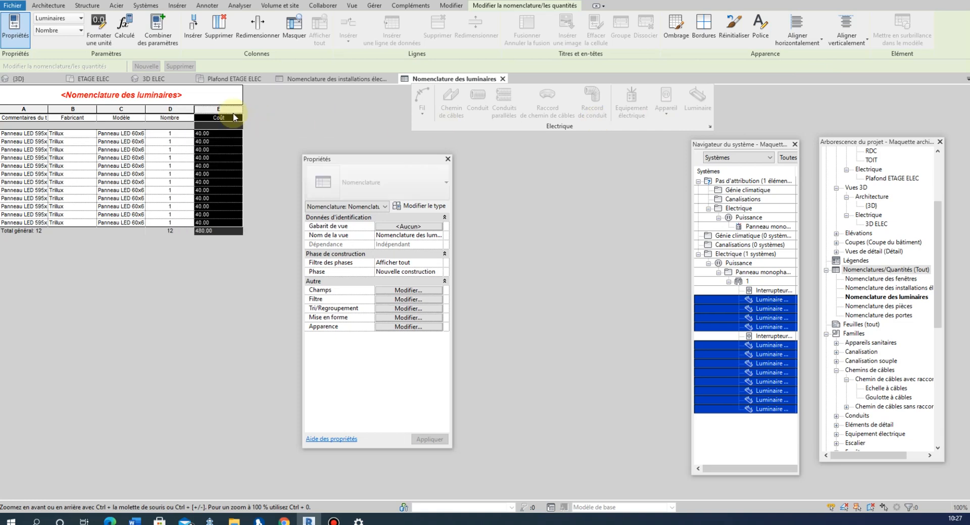
left_click(846, 44)
left_click(842, 80)
left_click(810, 45)
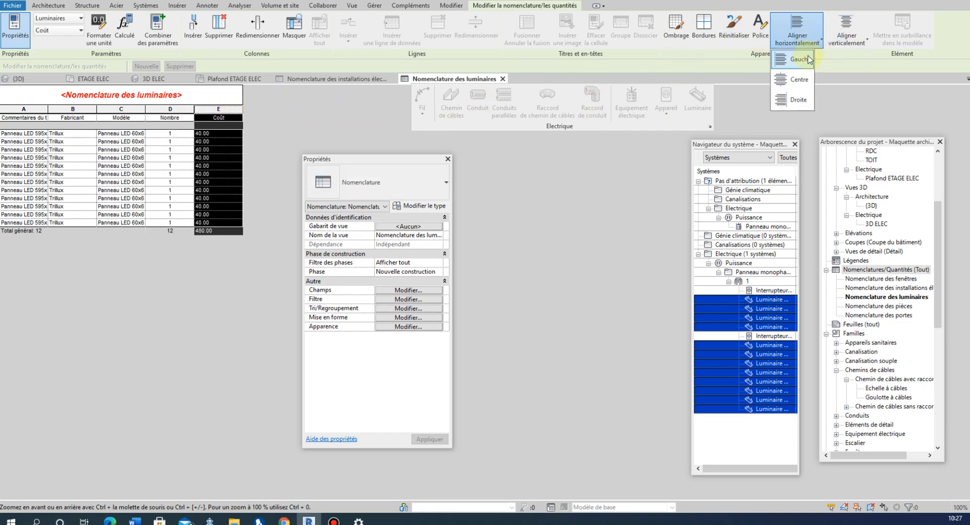
left_click(794, 81)
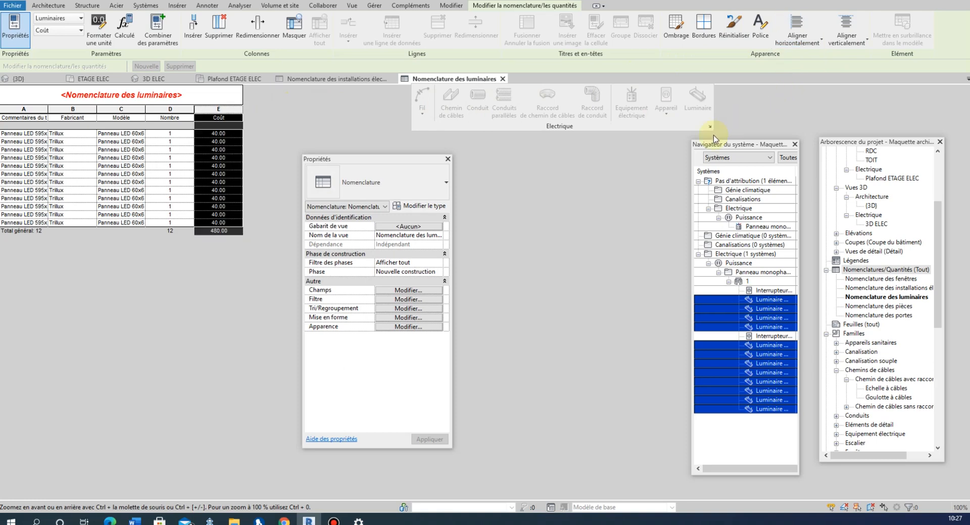
Format the Coût column's text in green and italic.
left_click(761, 26)
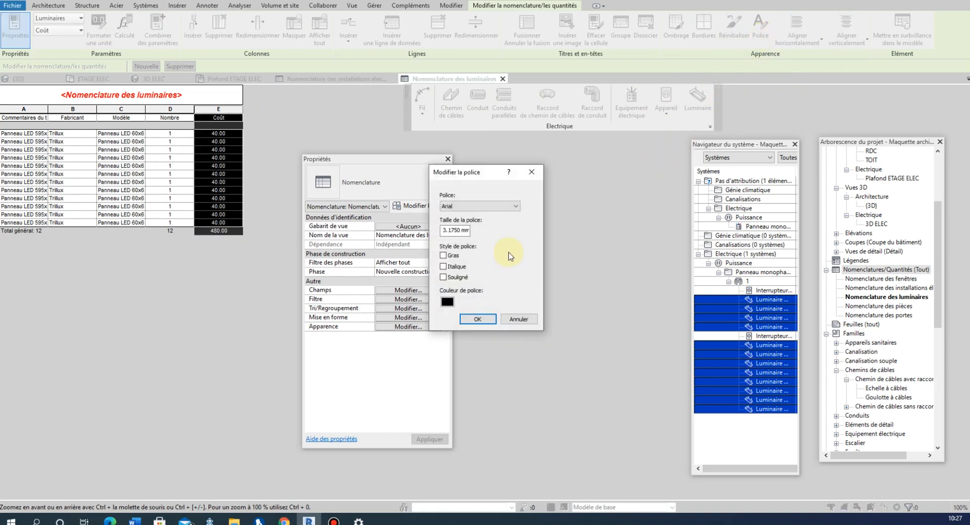
left_click(447, 302)
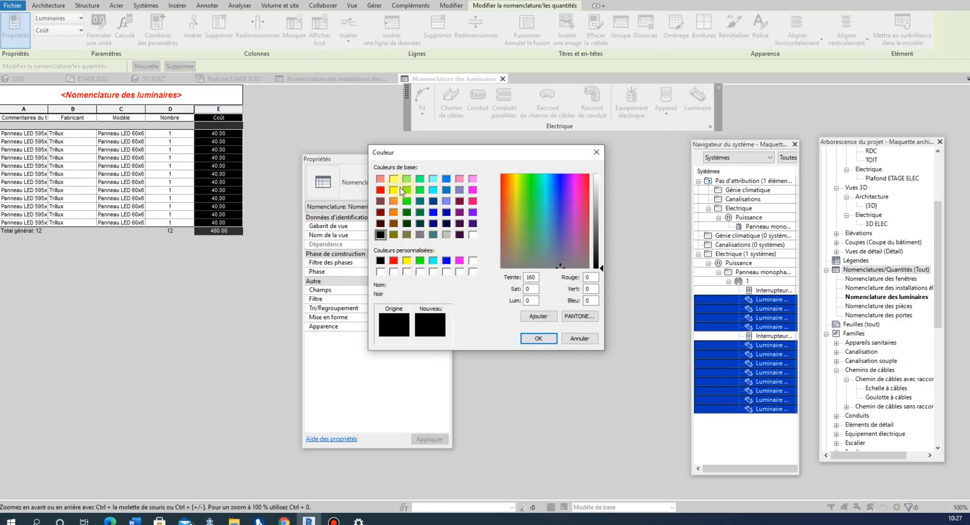
left_click(407, 202)
left_click(538, 338)
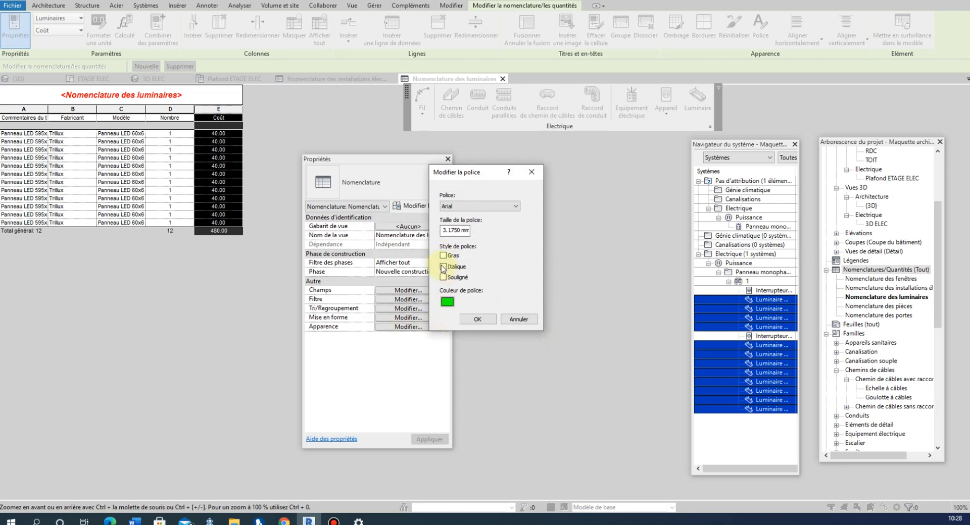
left_click(443, 267)
left_click(476, 319)
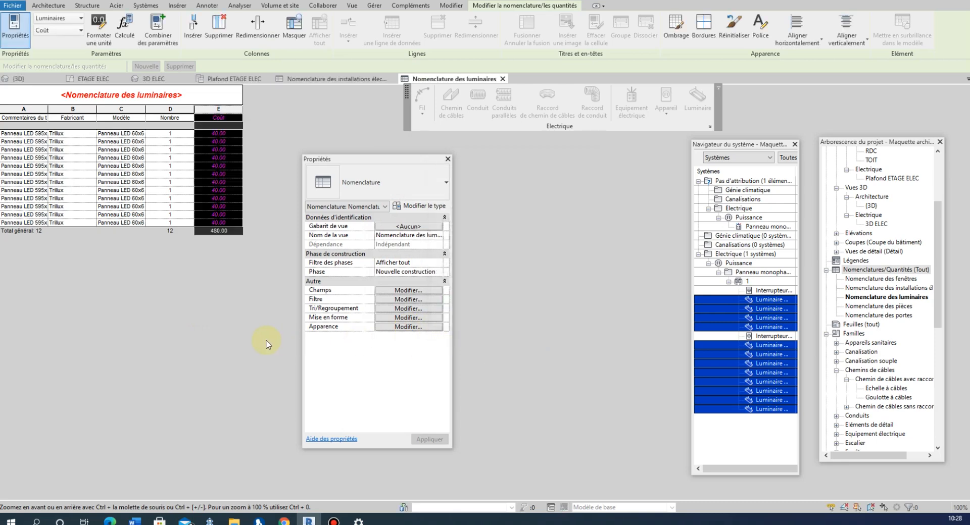
left_click(232, 207)
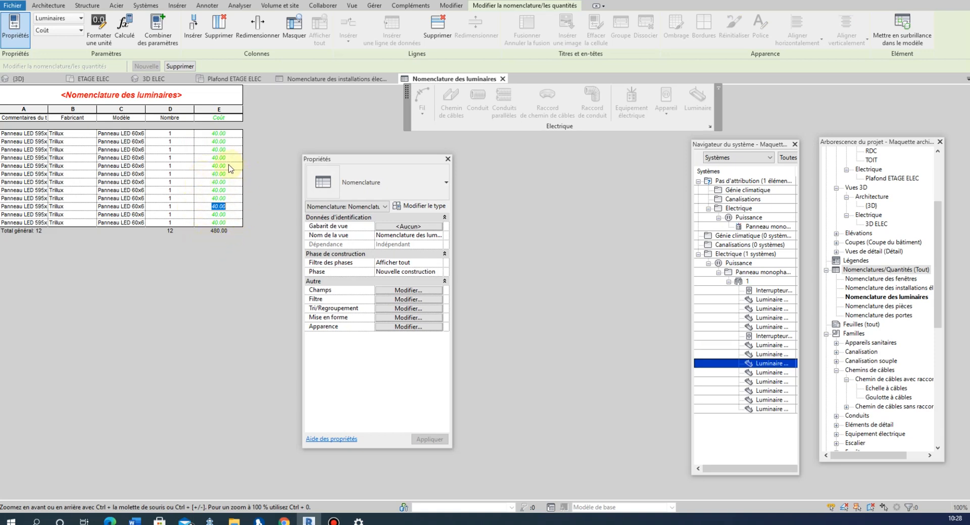
Compare the electrical fixtures schedule with the luminaires schedule, ending on the electrical fixtures one.
left_click(336, 81)
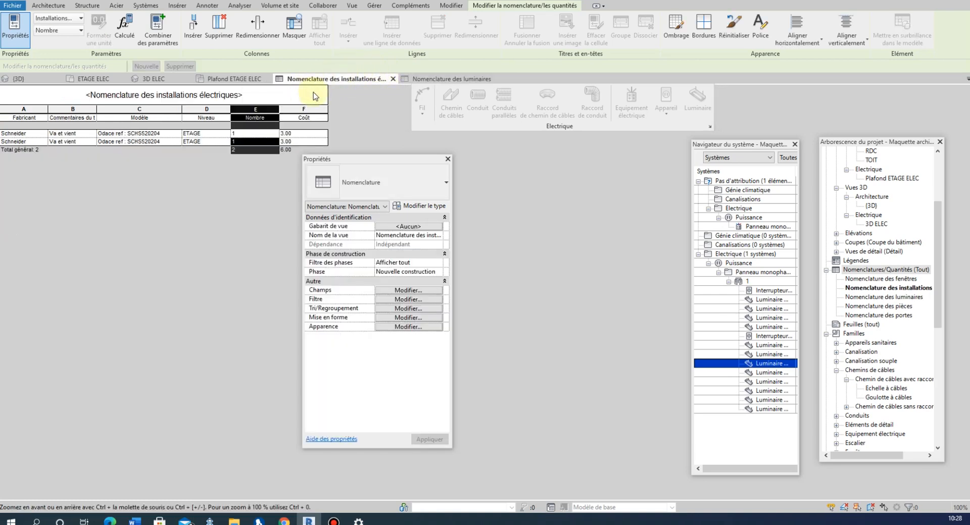
left_click(414, 79)
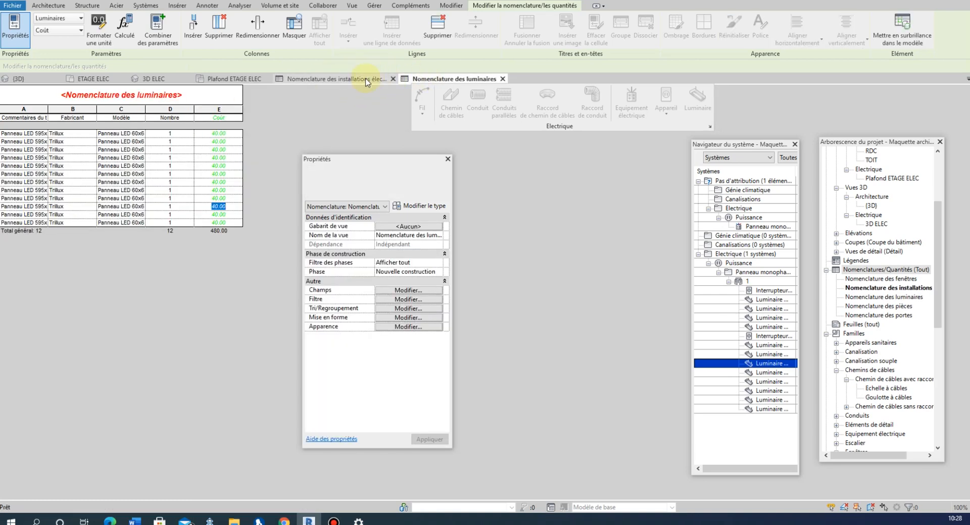
left_click(356, 79)
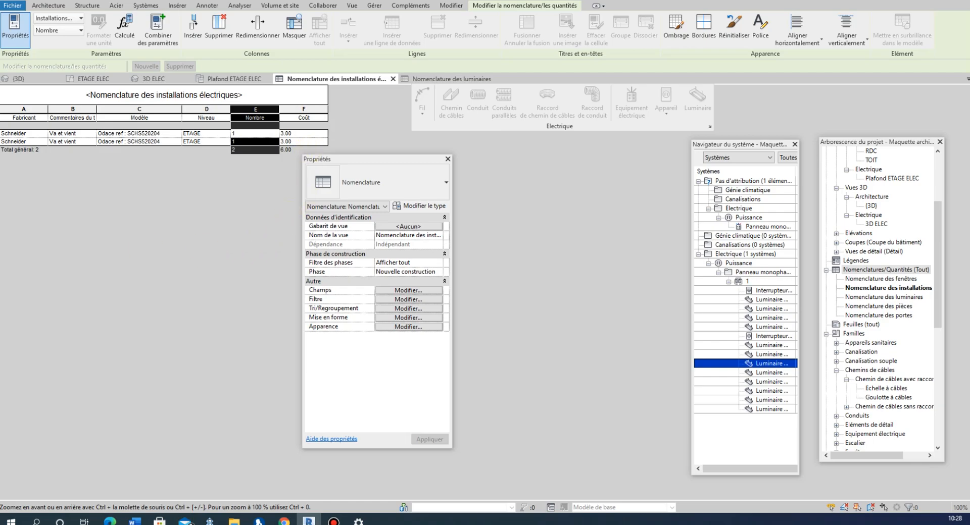